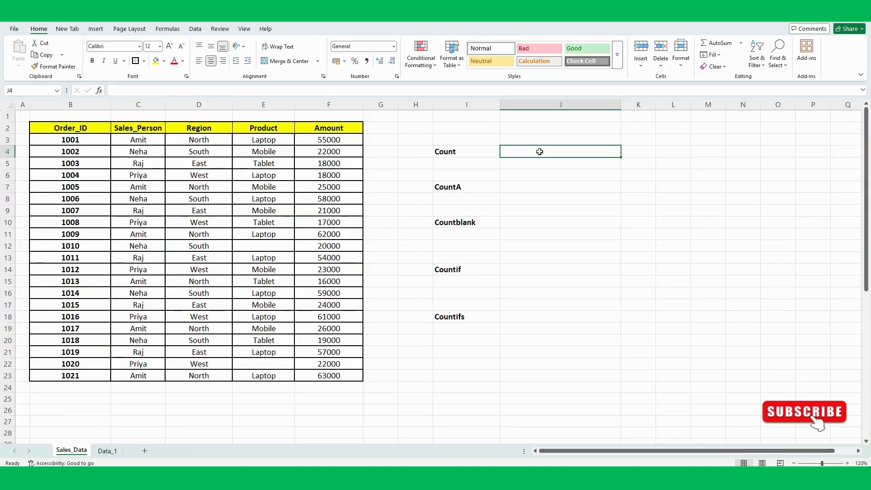
Enter the formula =COUNT(F:F) in J4 beside the Count label to count the numeric cells in the Amount column.
text(=)
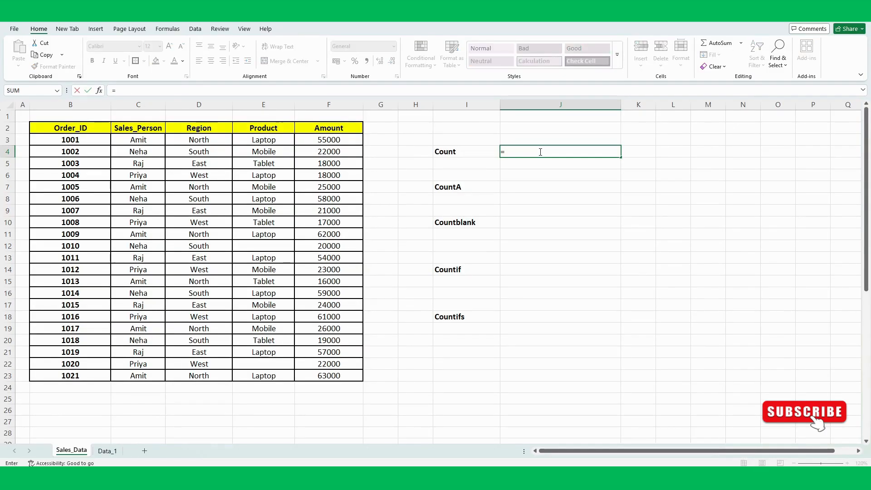
text(count)
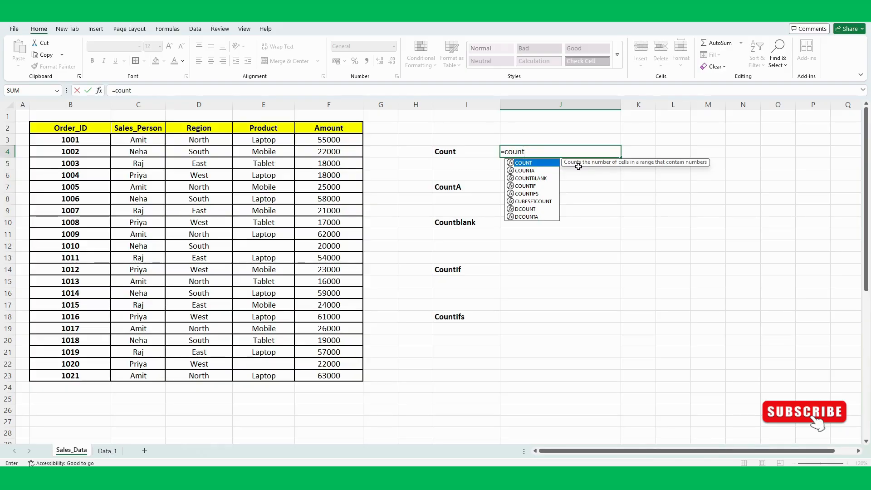
key(Tab)
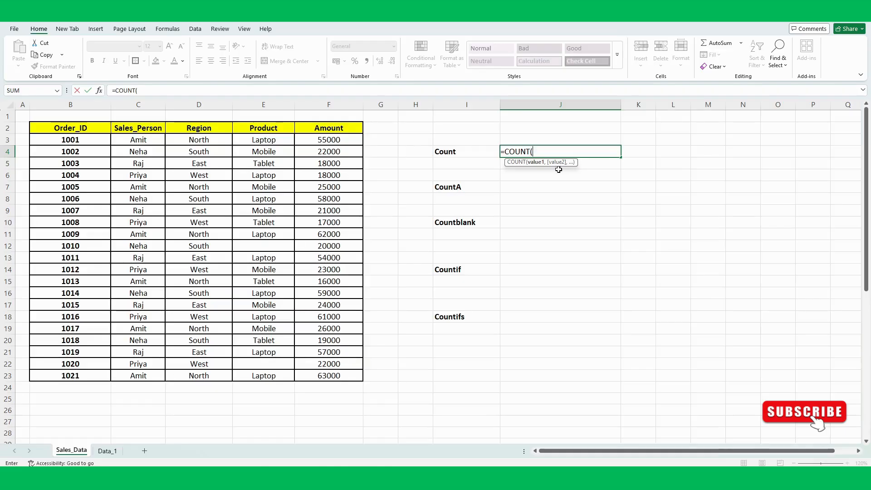
click(337, 102)
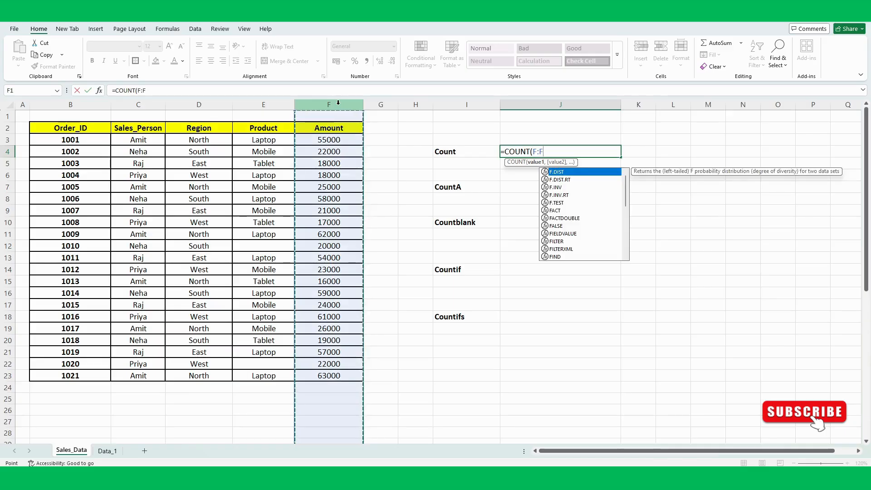
key(Return)
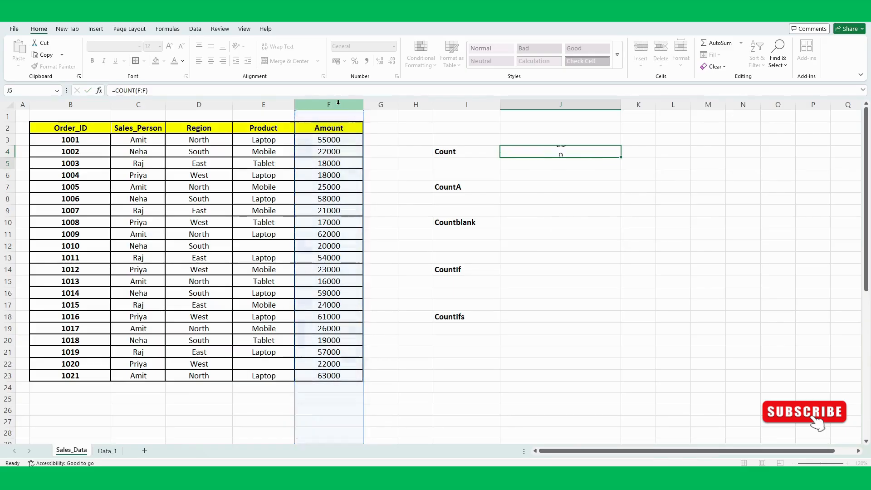
click(574, 151)
click(543, 210)
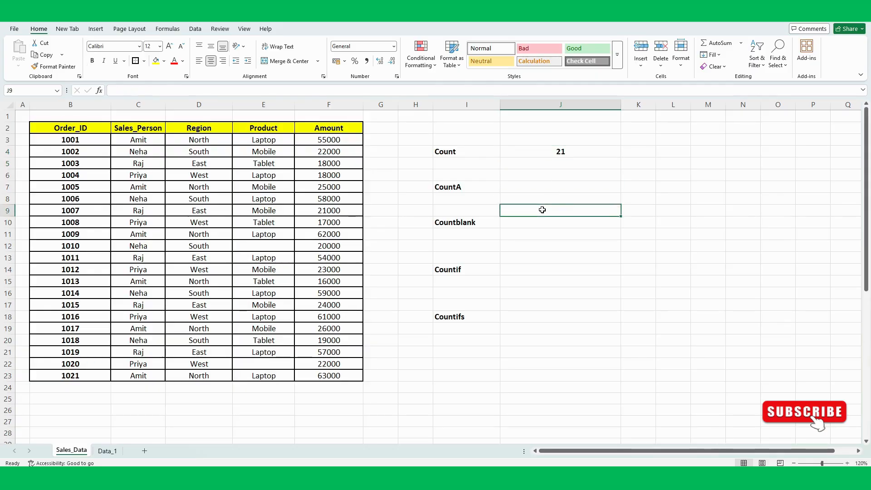
Check the COUNT result in J4 against the Amount values in F3:F23.
click(326, 130)
drag(340, 138, 339, 380)
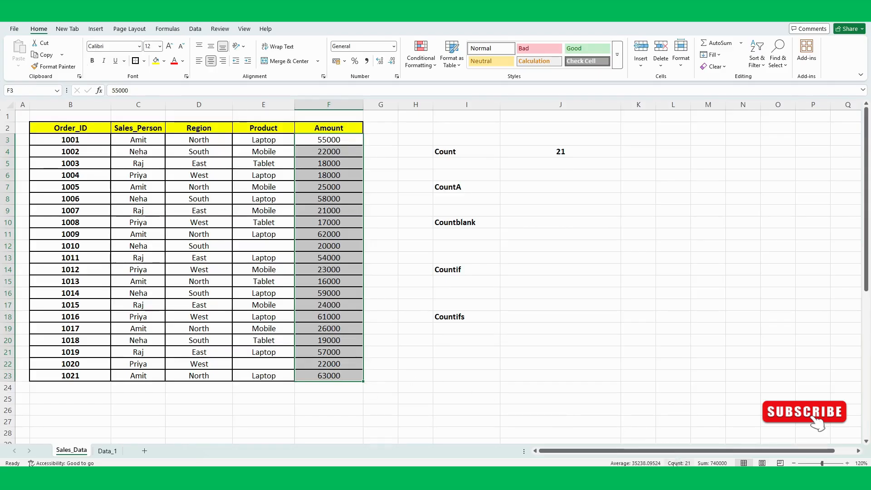
click(544, 236)
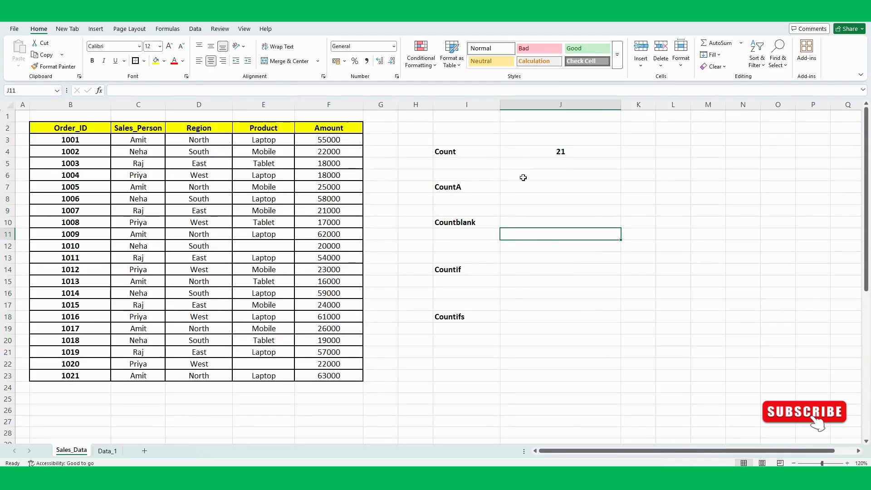
click(473, 151)
click(547, 151)
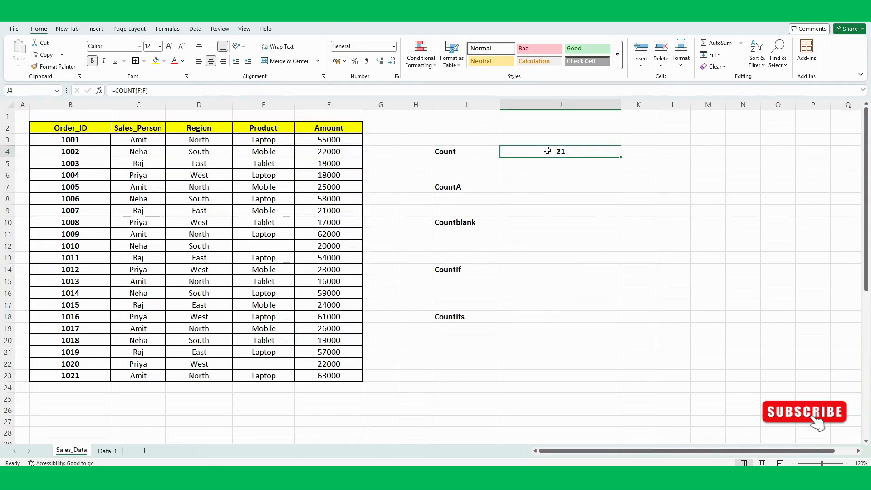
Enter the formula =COUNTA(F:F) in J7 beside the CountA label to count the non-empty cells in the Amount column.
click(522, 190)
text(=cou)
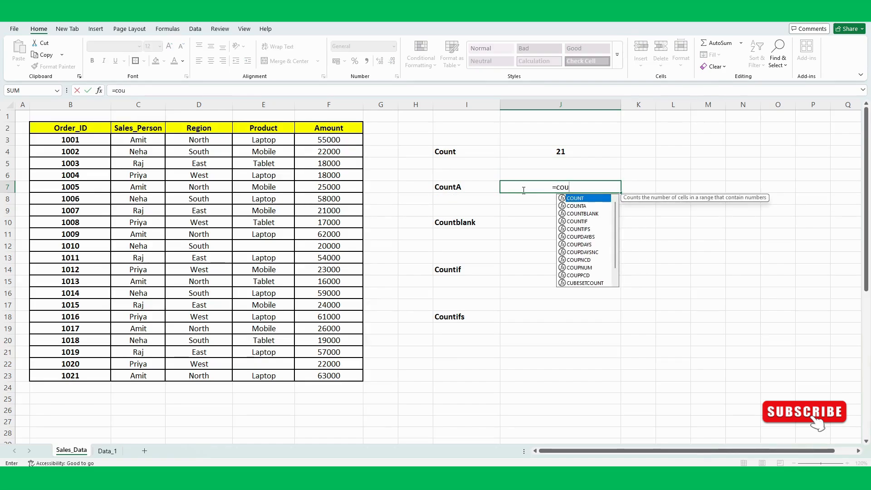
text(nt)
key(Down)
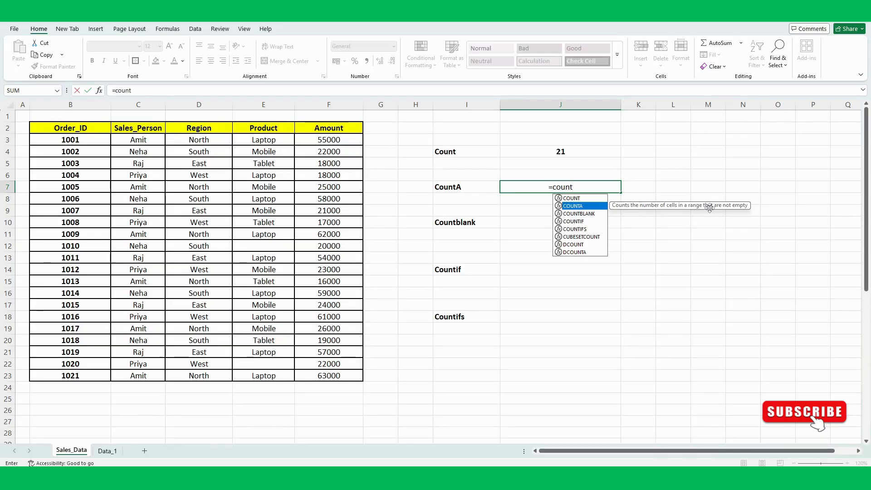
key(Tab)
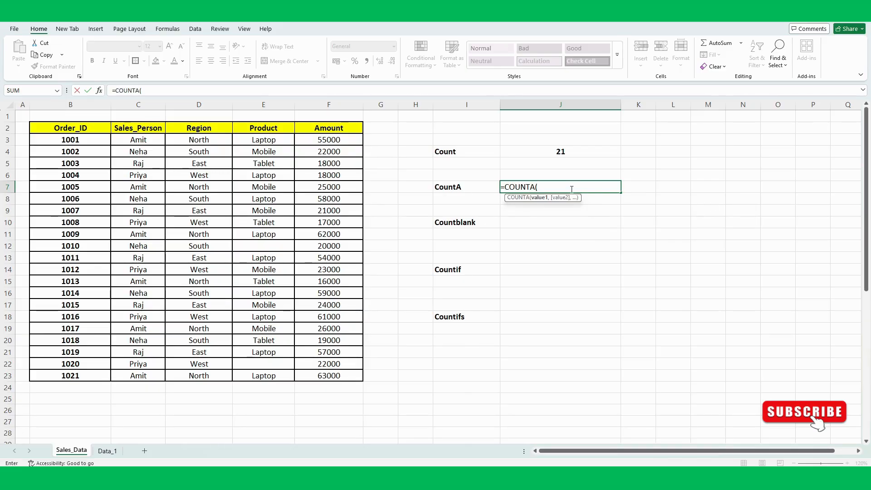
click(324, 103)
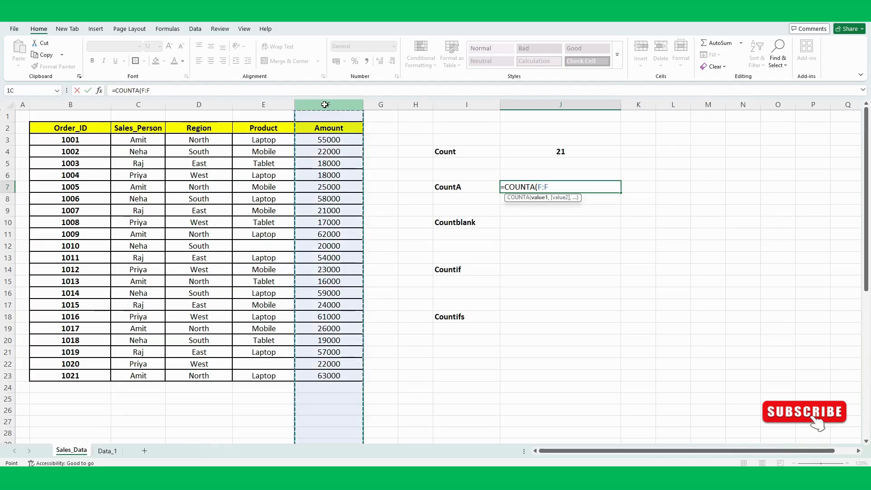
text())
key(Return)
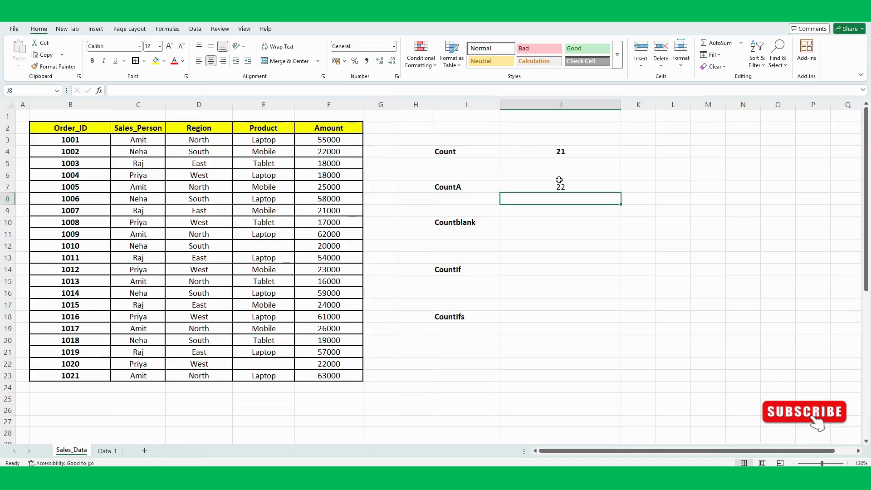
Compare the CountA and Count results in J7 and J4 with regard to the Amount header in F2.
click(555, 186)
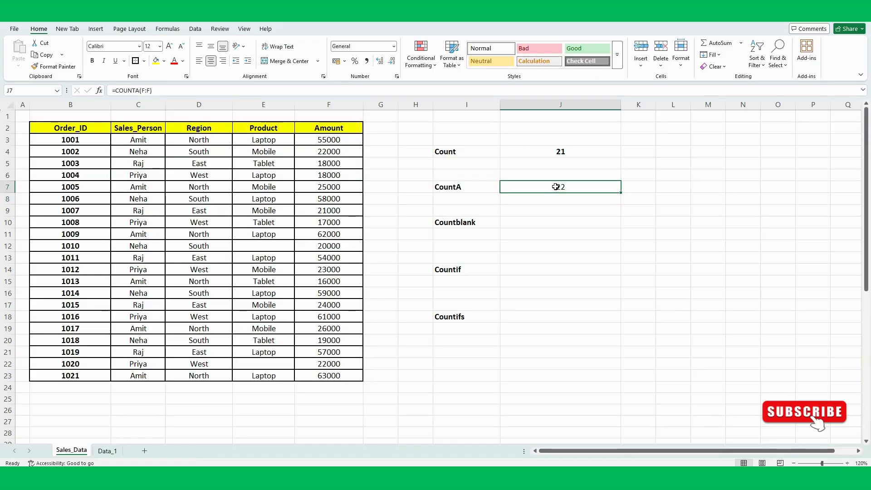
click(344, 126)
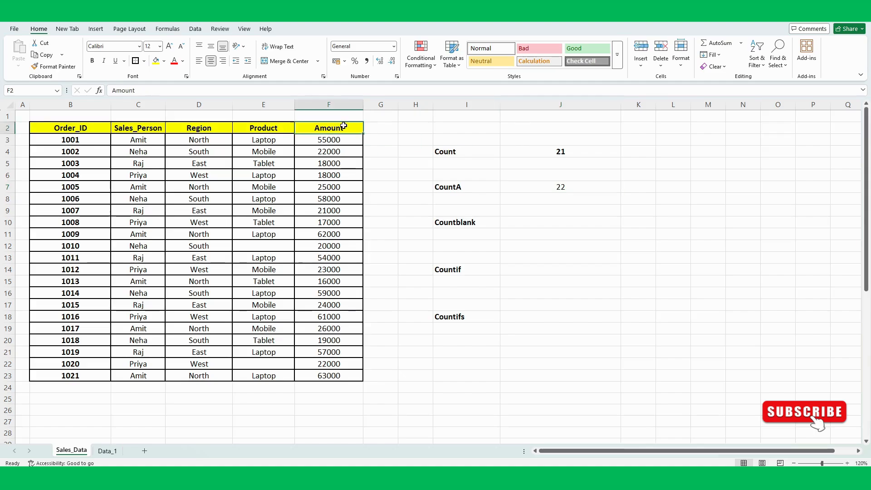
click(561, 148)
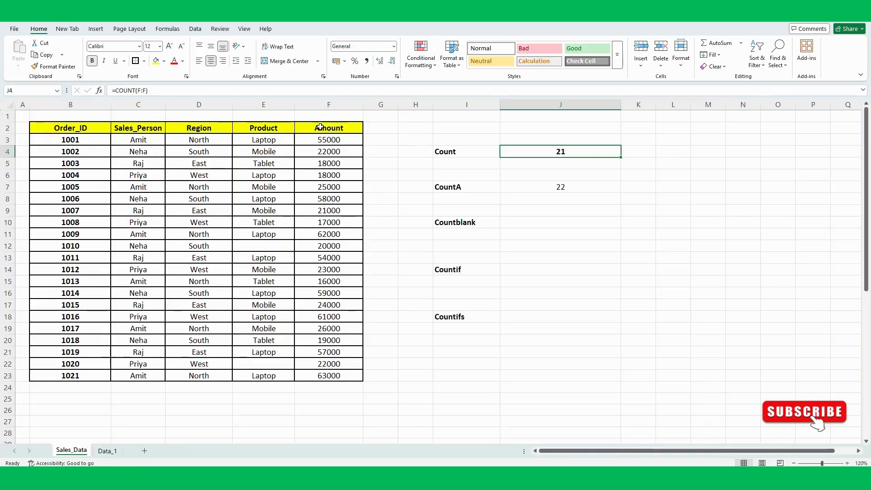
click(524, 182)
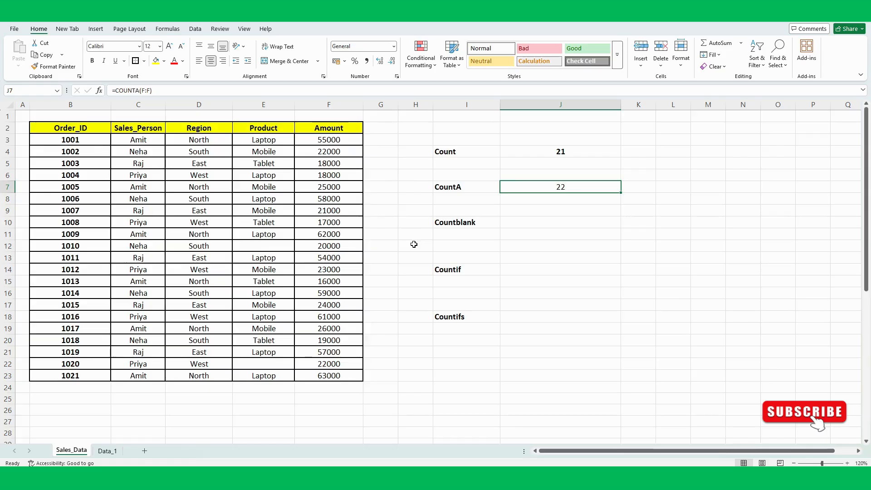
Enter the error-producing formula =1/0 in F24, directly below the last Amount value.
click(332, 386)
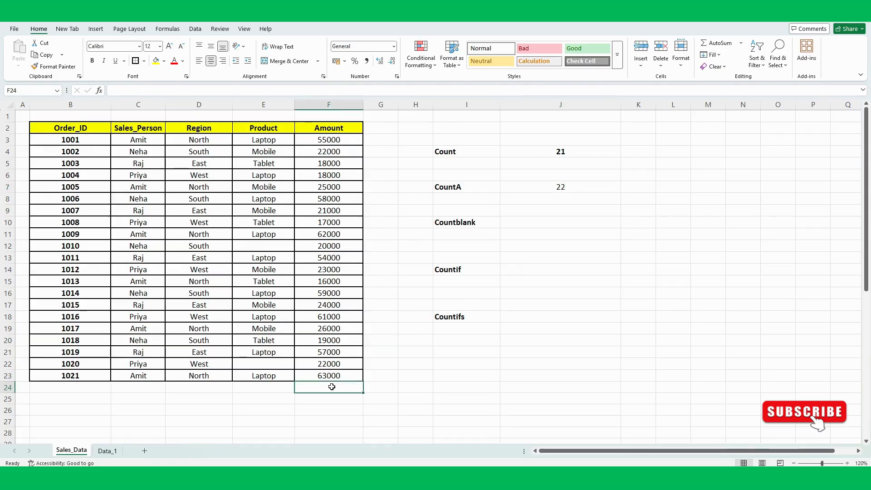
text(=)
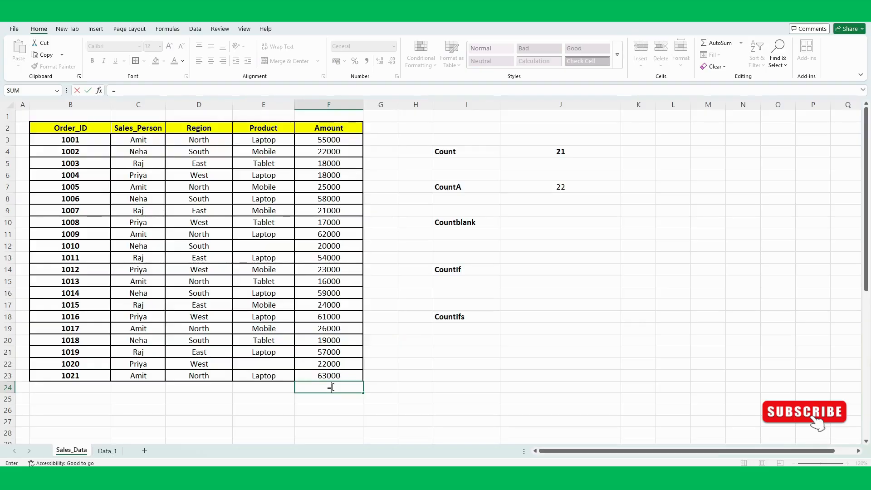
text(1/0)
key(Return)
click(331, 386)
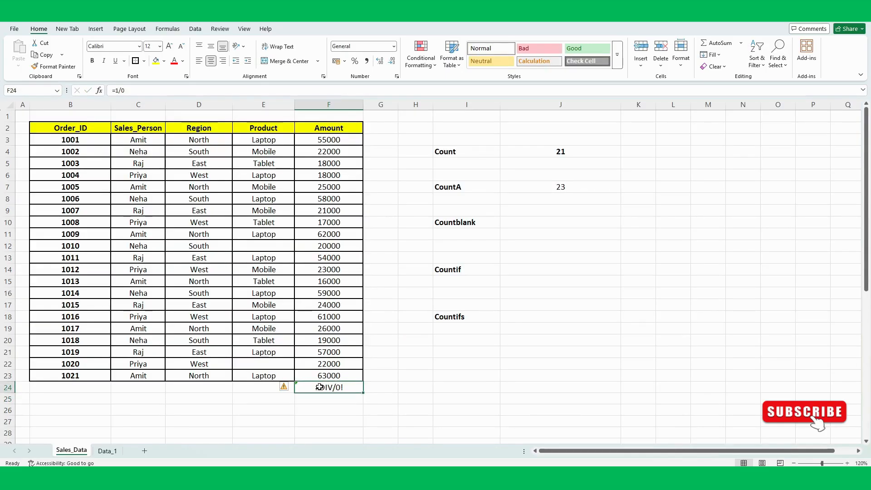
Compare how the CountA result in J7 and the Count result in J4 treat the error cell in F24.
click(572, 187)
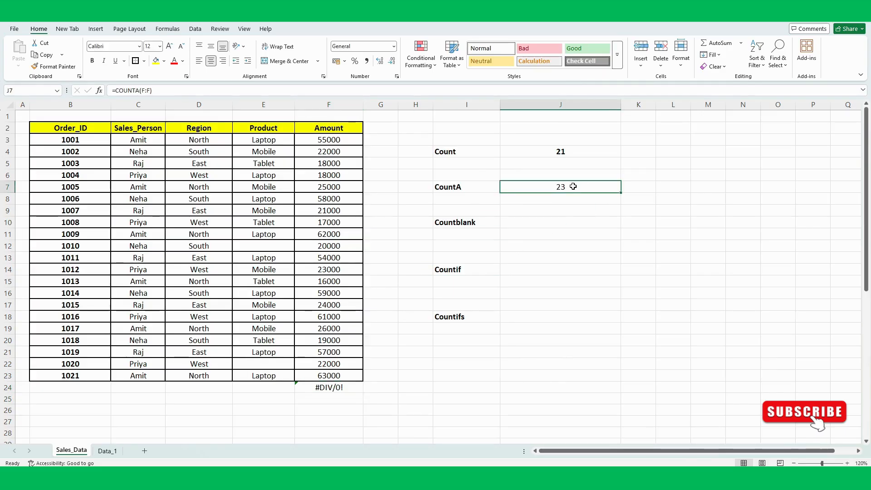
click(558, 151)
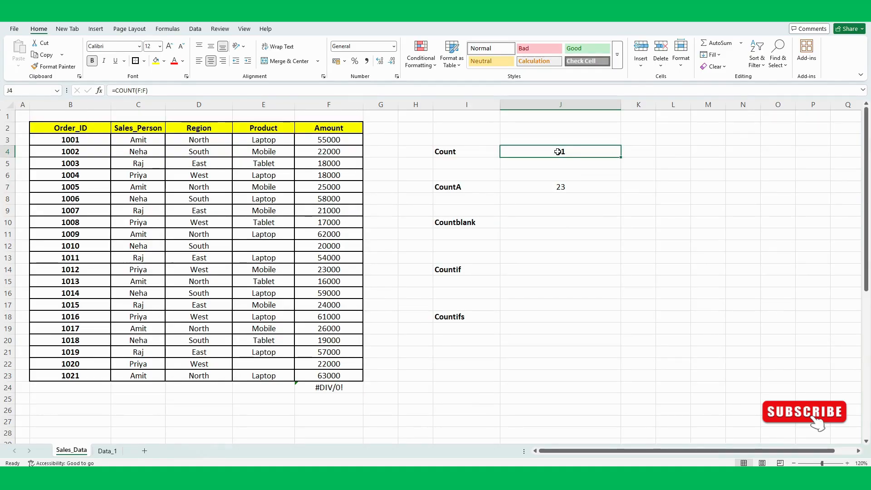
click(551, 186)
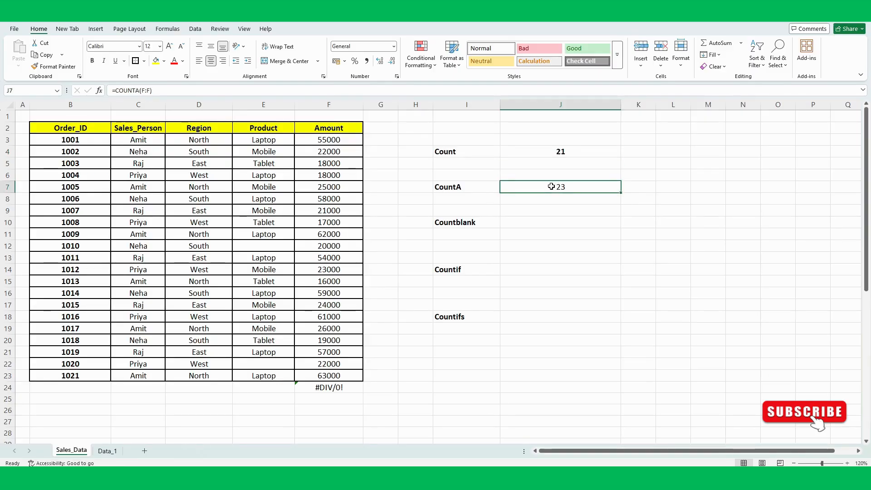
click(354, 221)
key(Delete)
click(546, 191)
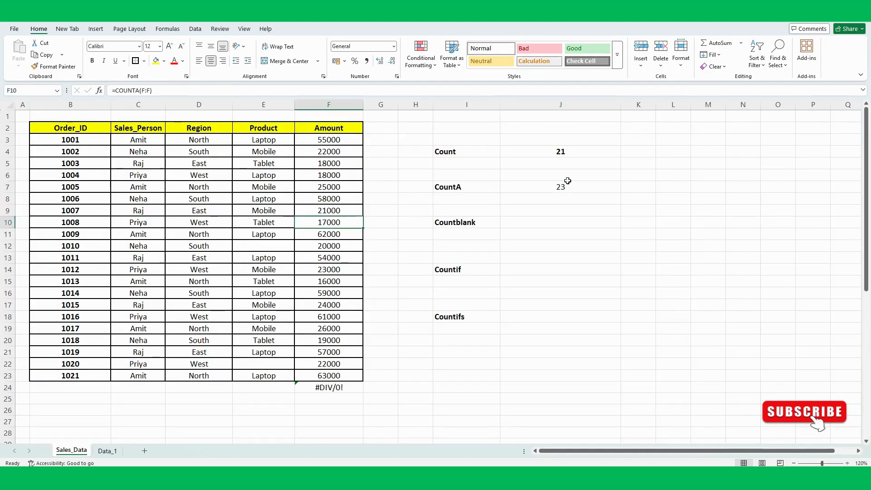
Undo the =1/0 entry in F24 while keeping the COUNTA formula in J7.
key(ctrl+z)
click(561, 210)
key(ctrl+z)
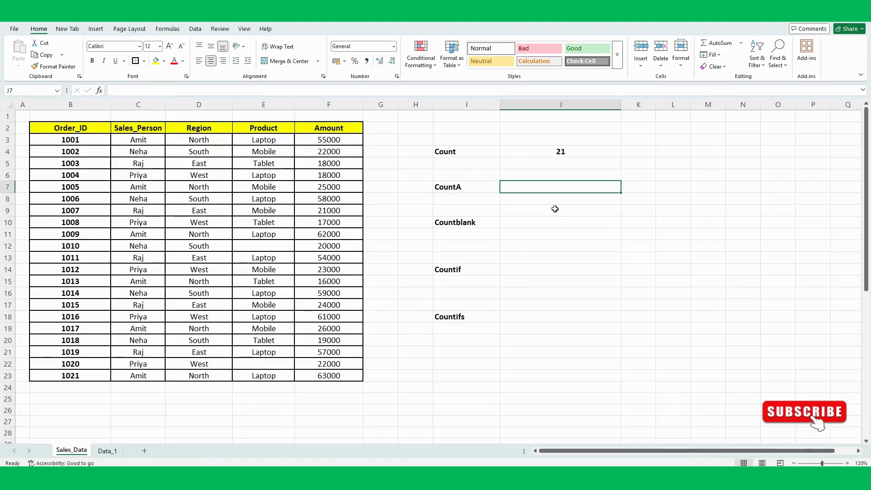
key(ctrl+y)
click(546, 209)
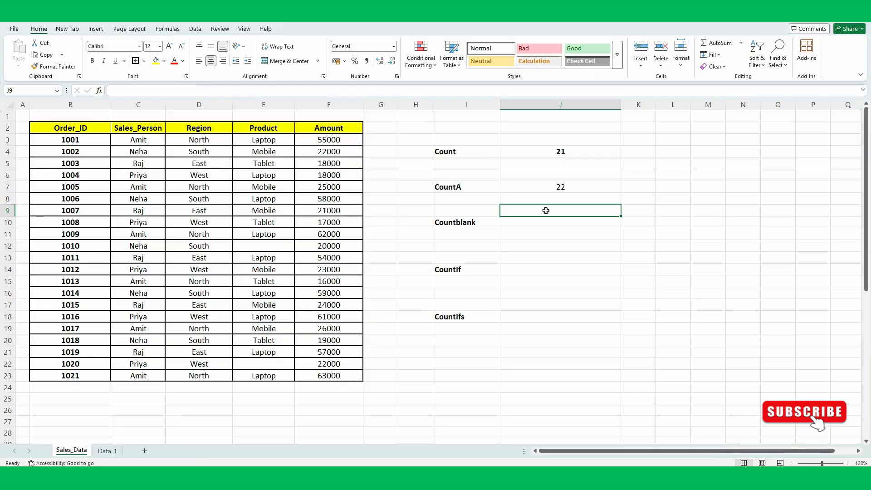
Enter =COUNTBLANK(E:E) in J10, beside the Countblank label, to count blanks in the whole Product column.
click(526, 223)
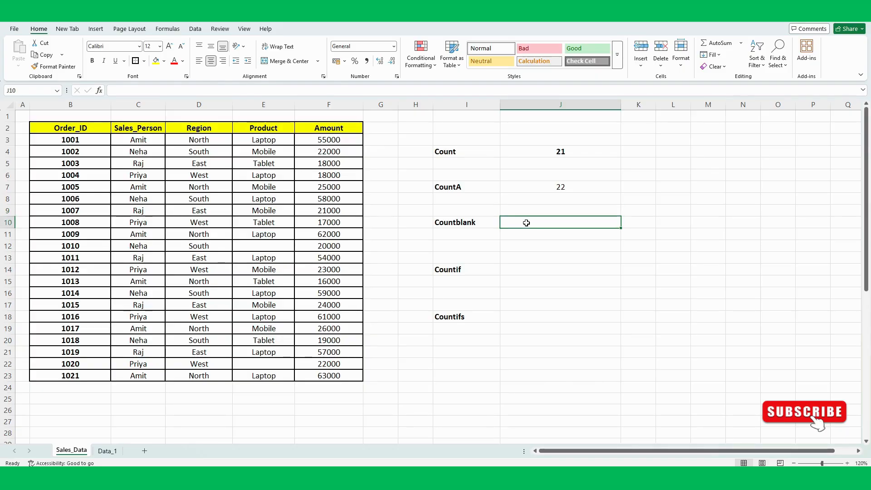
click(478, 223)
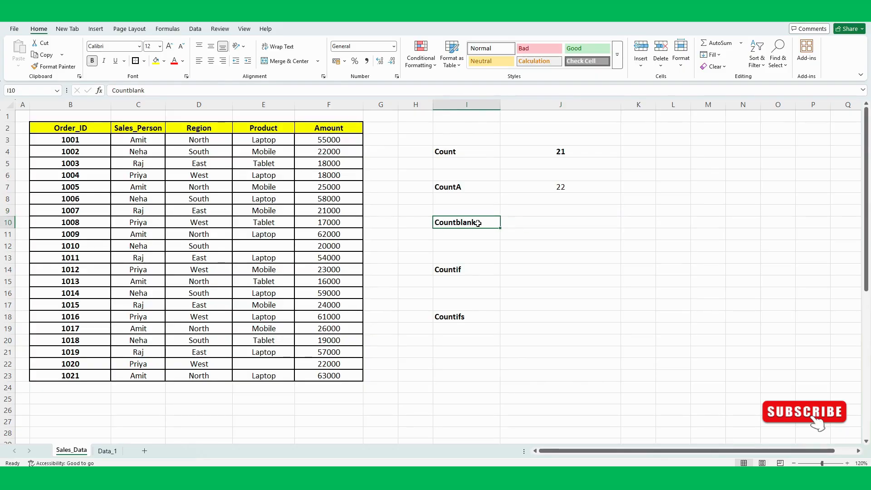
click(526, 224)
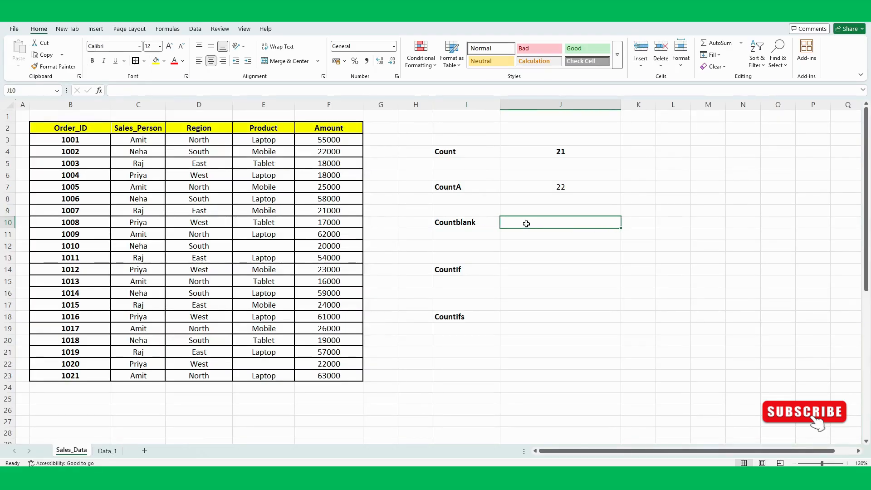
text(=)
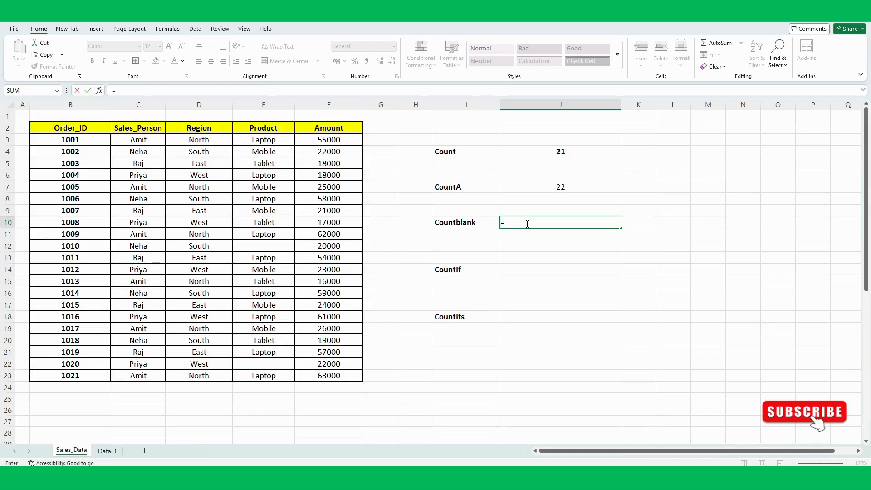
text(co)
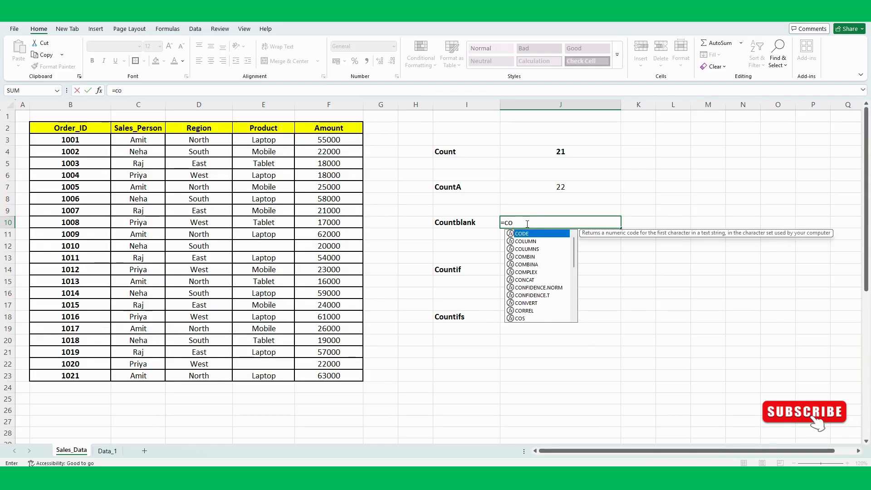
text(unt)
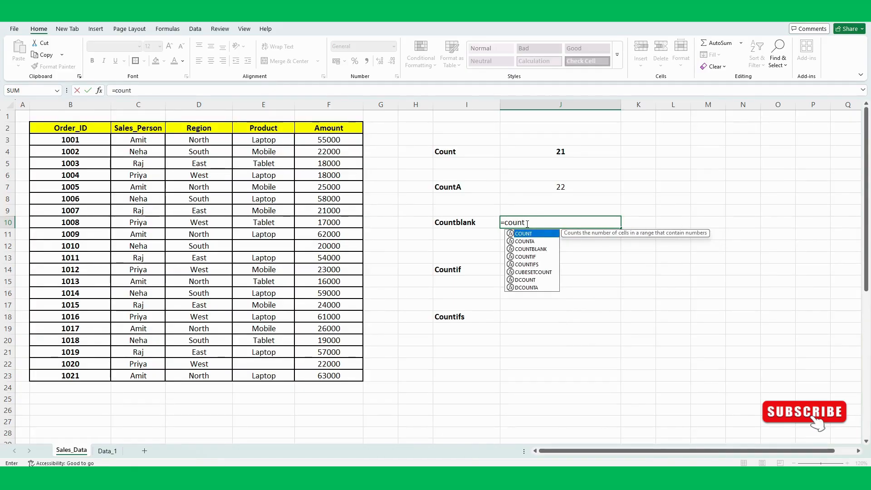
text(blank)
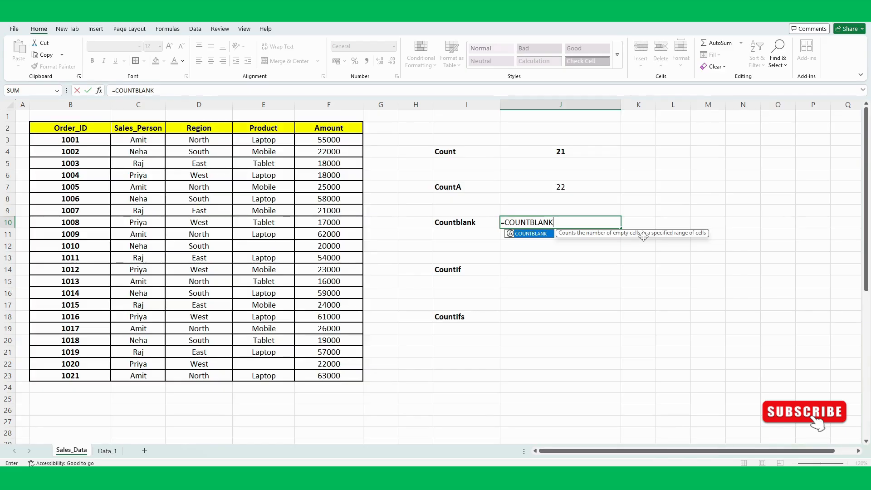
text(()
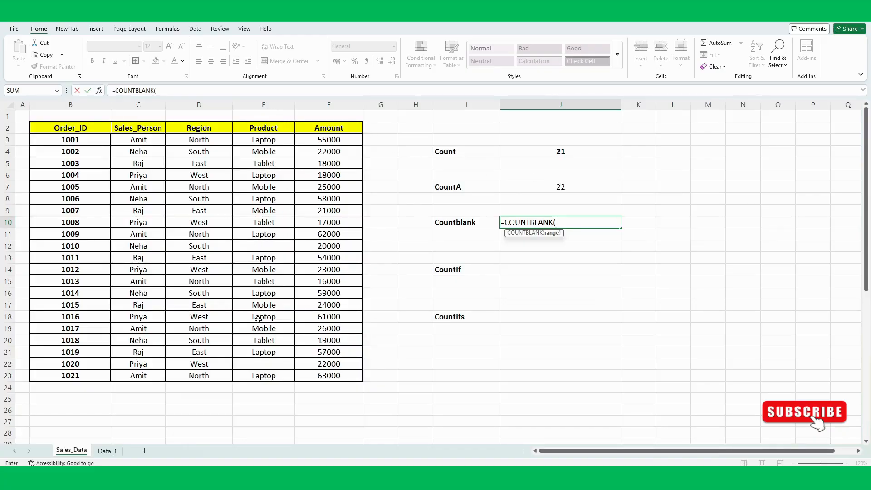
click(269, 102)
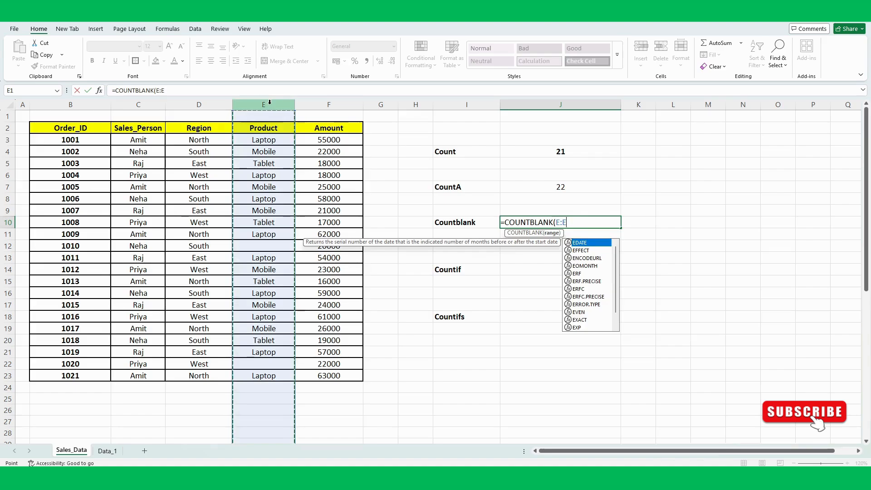
text())
key(Return)
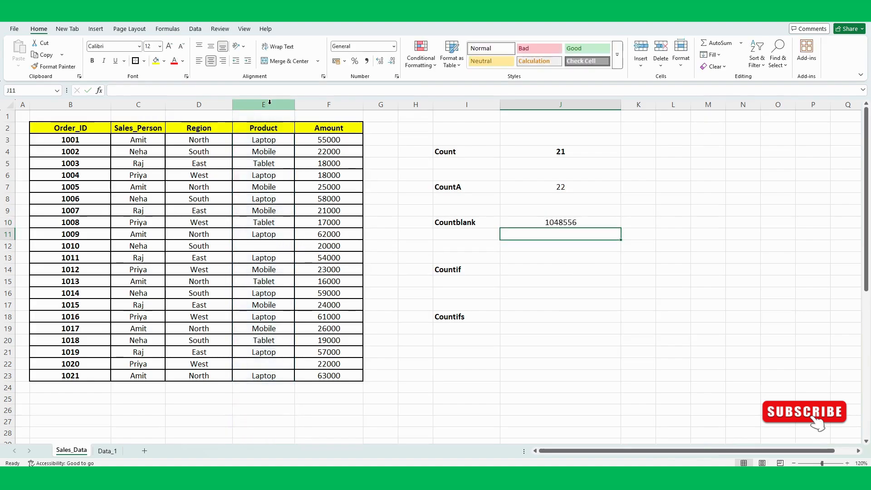
Compare the whole-column COUNTBLANK result in J10 with the empty cells below the Product data.
click(544, 221)
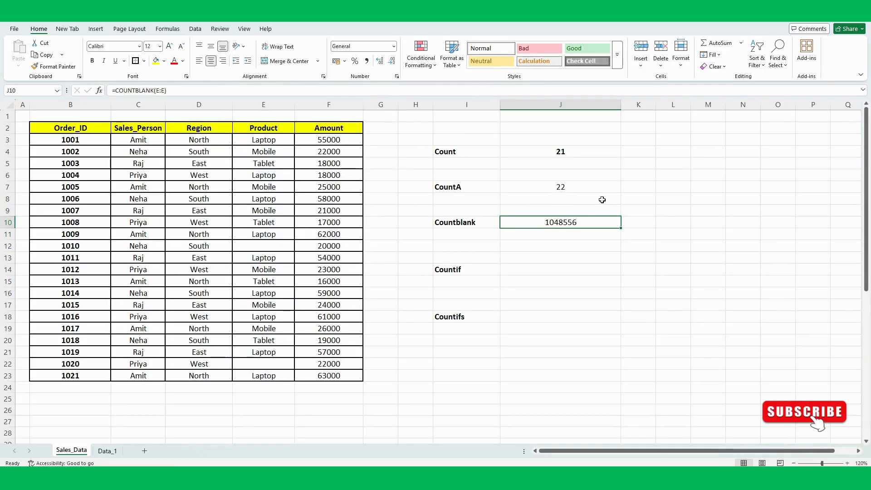
drag(259, 399, 257, 419)
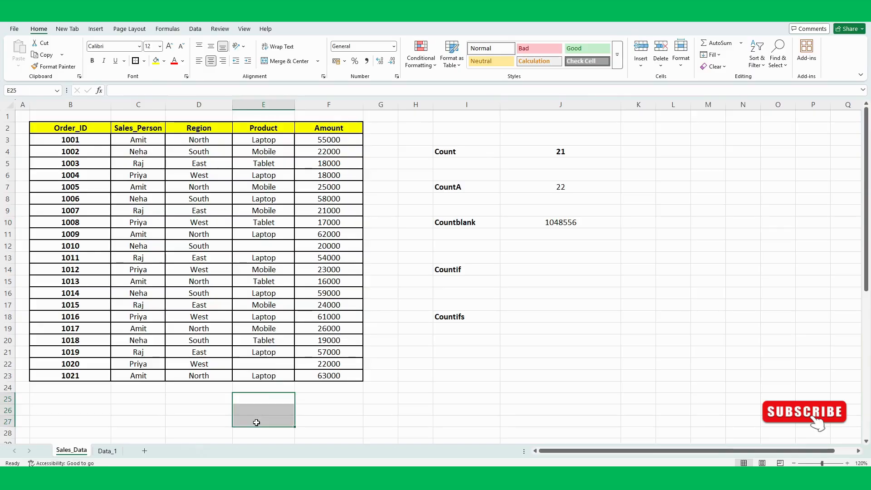
click(580, 223)
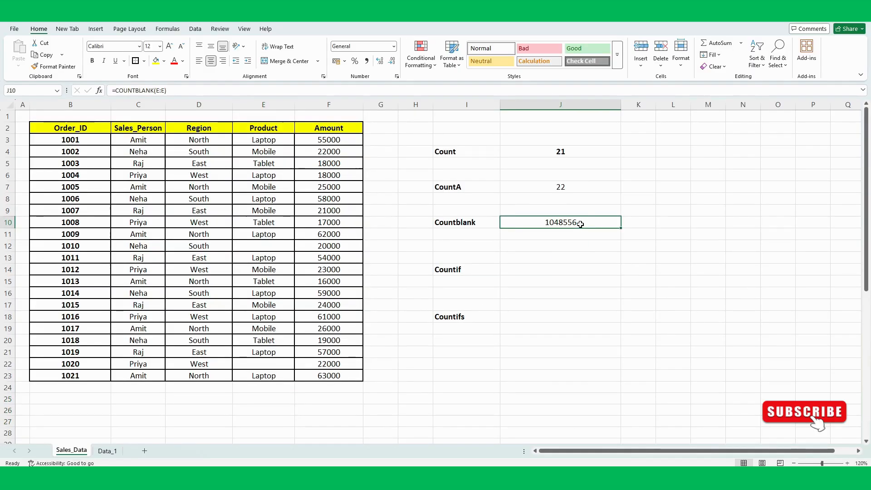
Enter =COUNTBLANK(K:K) in M4 to count the blank cells of the entirely empty column K.
click(706, 150)
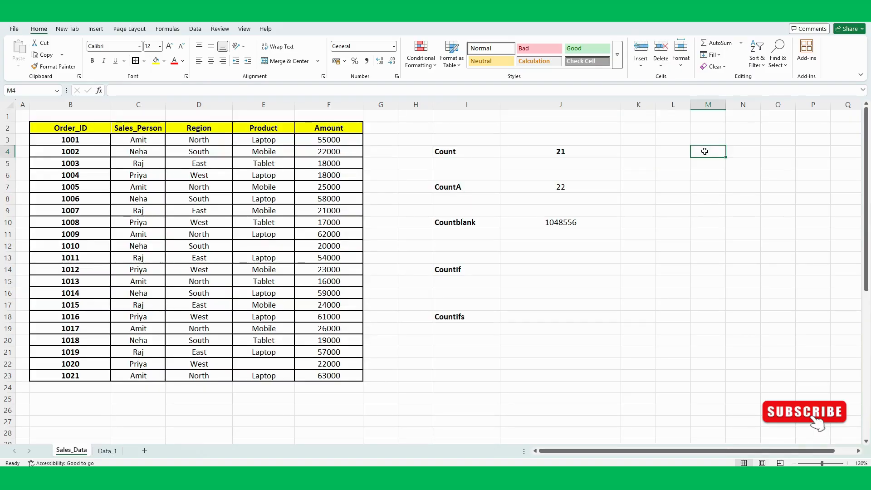
text(=cou)
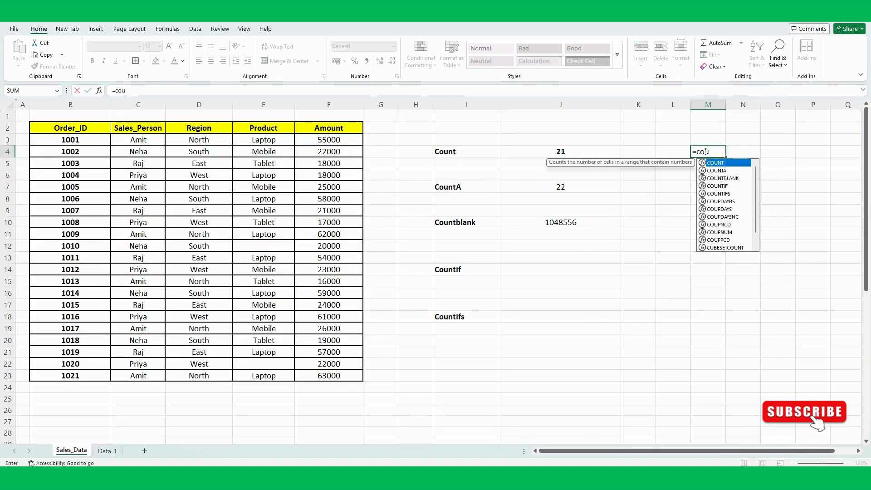
text(ntb)
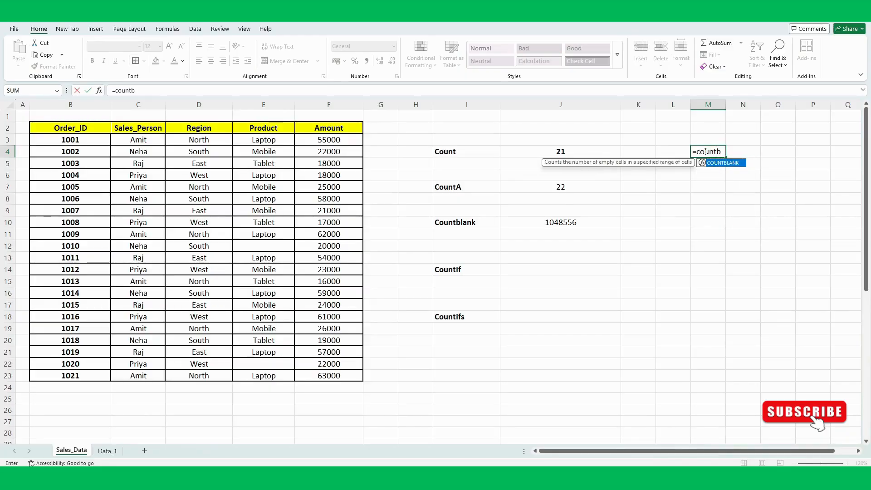
key(Tab)
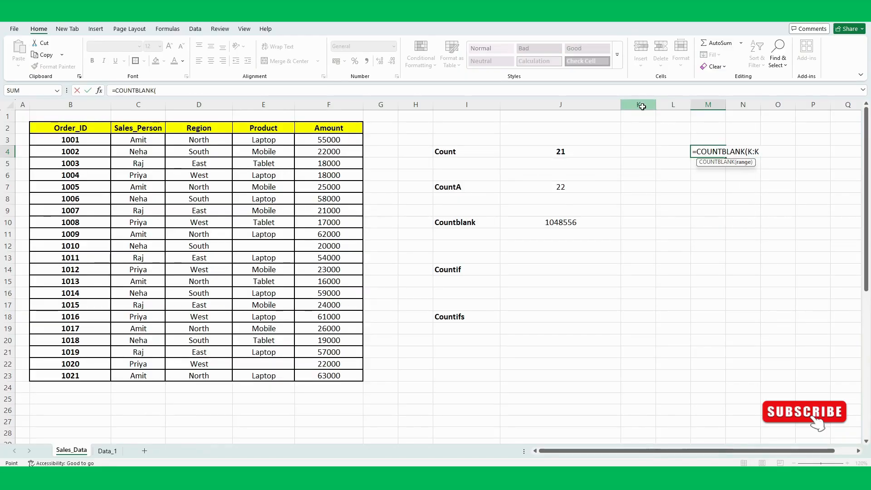
click(643, 105)
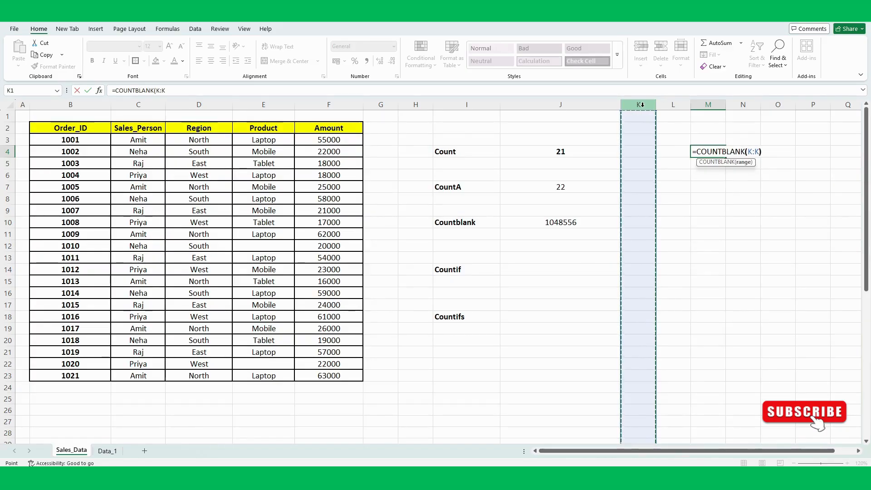
key(Return)
Compare the blank-cell count of column K in M4 with the Product column's count in J10.
click(717, 150)
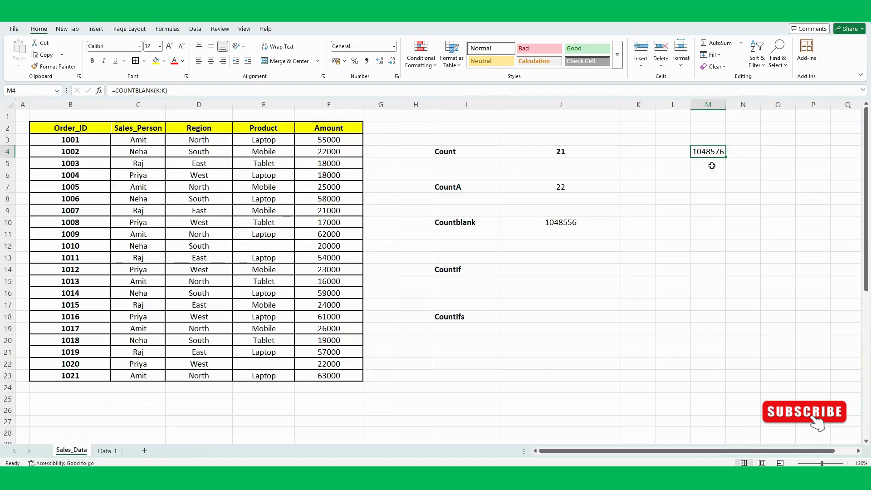
click(559, 219)
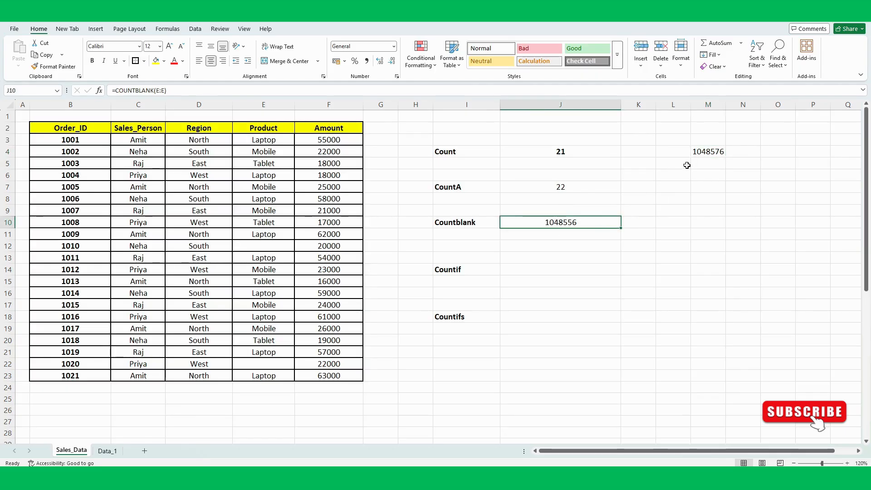
click(708, 151)
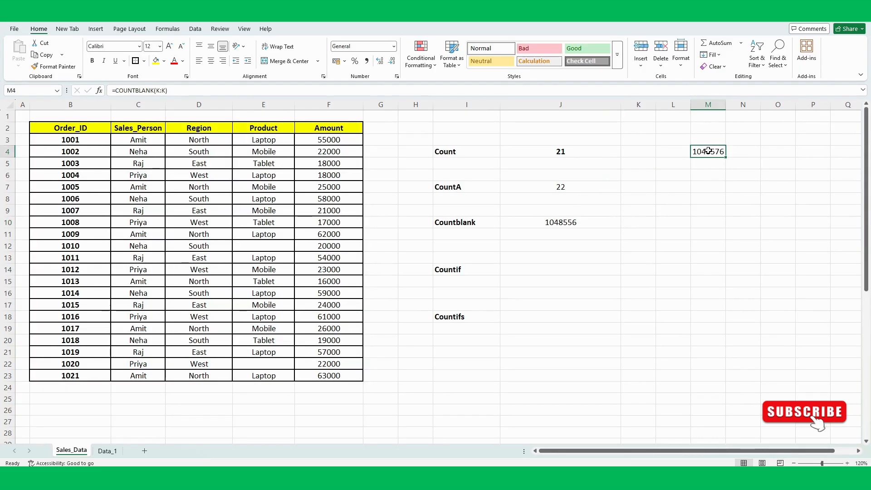
Replace the formula in J10 with =COUNTBLANK(E3:E23) to cover only the Product data, and make the result bold.
click(561, 221)
text(=co)
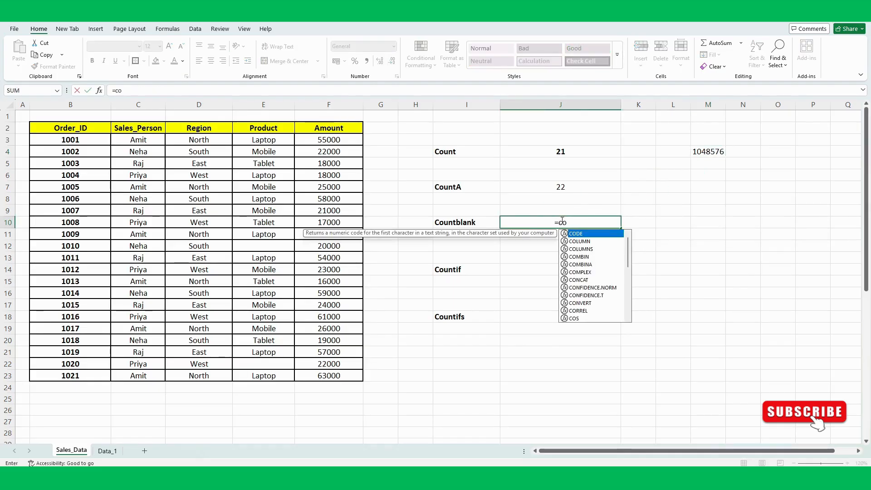
text(unt)
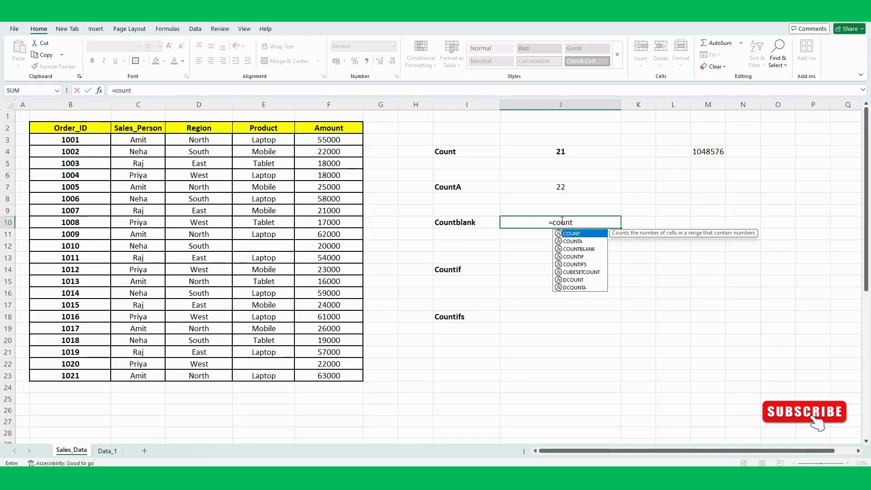
key(Down)
key(Down)
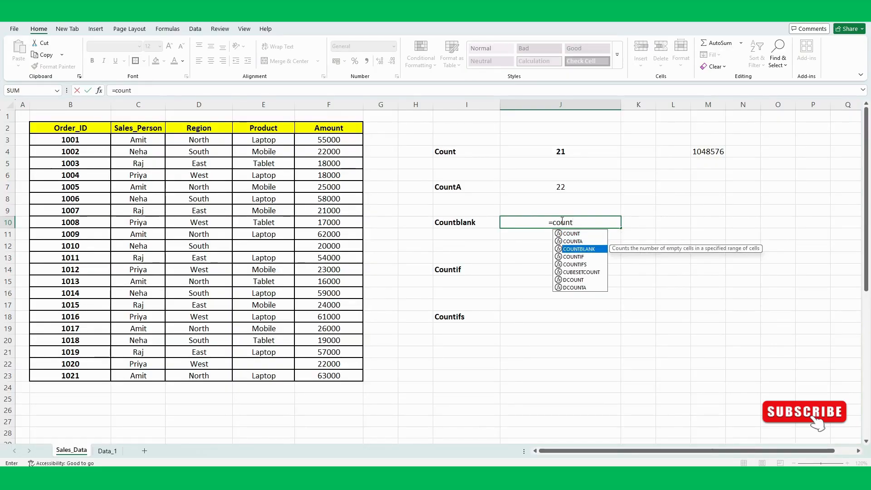
key(Tab)
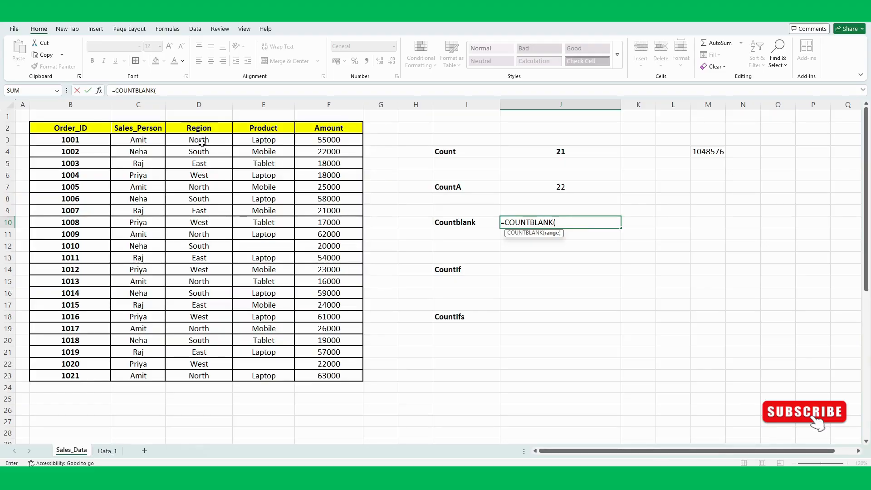
drag(265, 139, 273, 375)
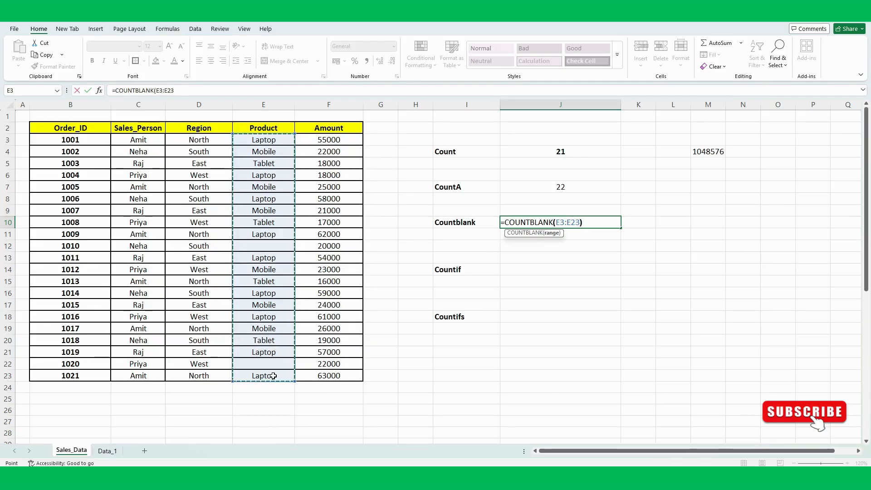
key(Return)
click(565, 223)
key(ctrl+b)
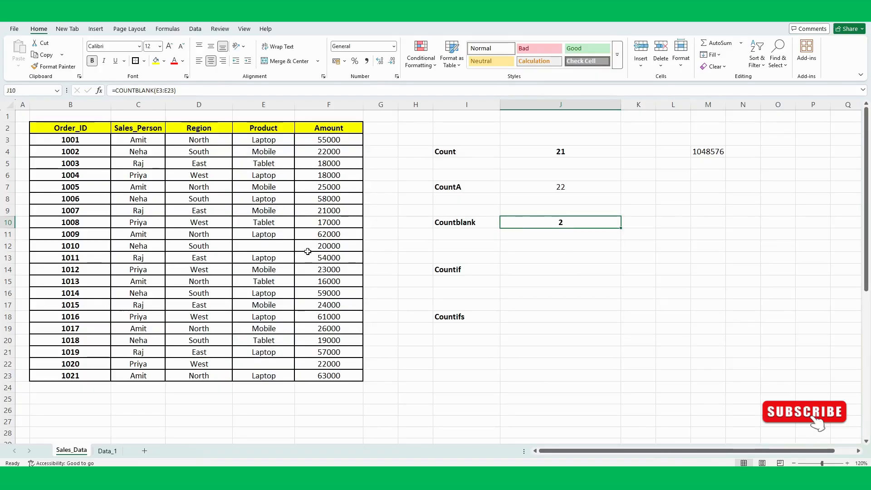
Check the Countblank result against the empty Product cells and review the three function results in I4:J10.
click(267, 250)
click(263, 354)
click(541, 262)
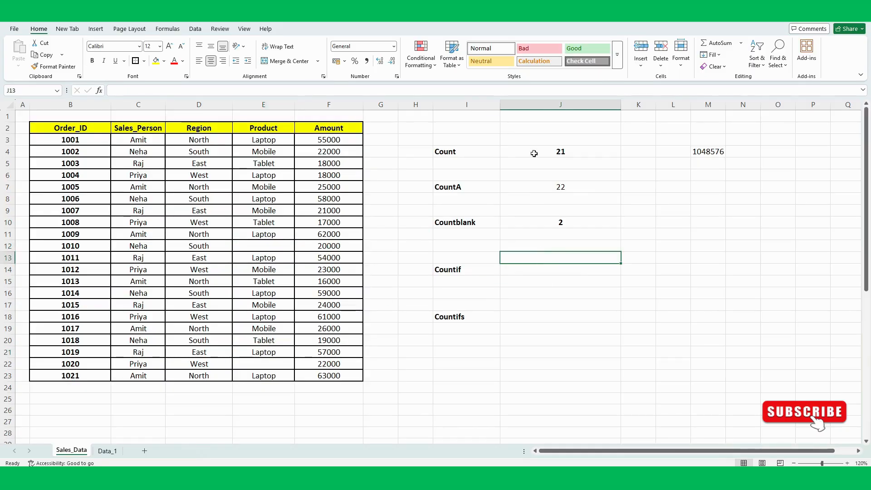
drag(460, 149, 581, 220)
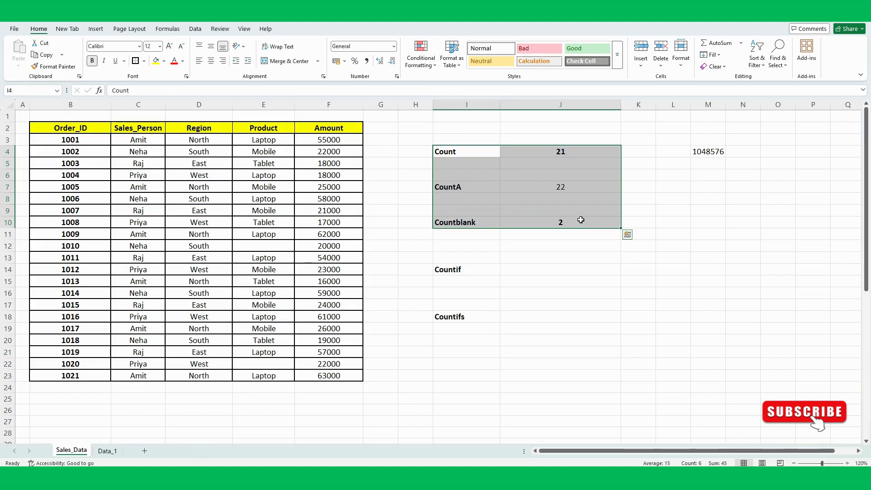
Examine the repeated names in the Sales_Person column as a possible criterion for the Countif cell J14.
click(514, 270)
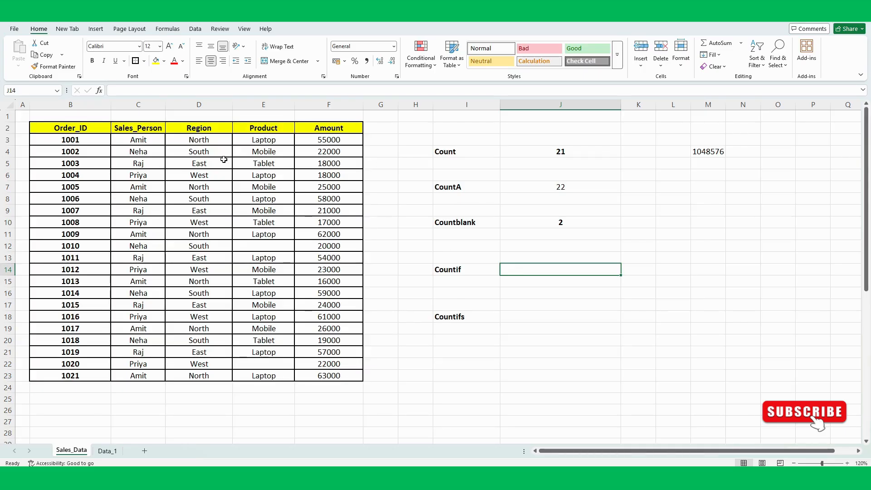
drag(134, 128, 141, 377)
click(145, 139)
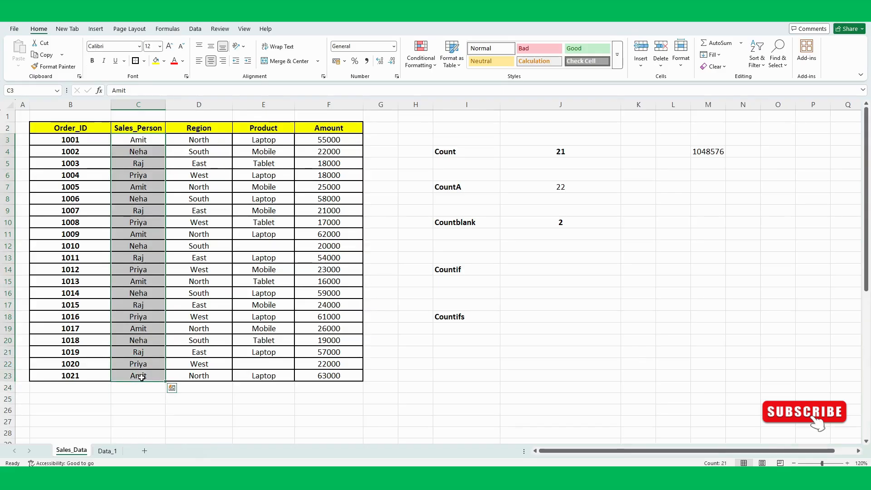
drag(149, 138, 156, 335)
Filter the Sales_Person column to the name in C3 alone, select its entries to check their count, and remove the filter.
click(191, 228)
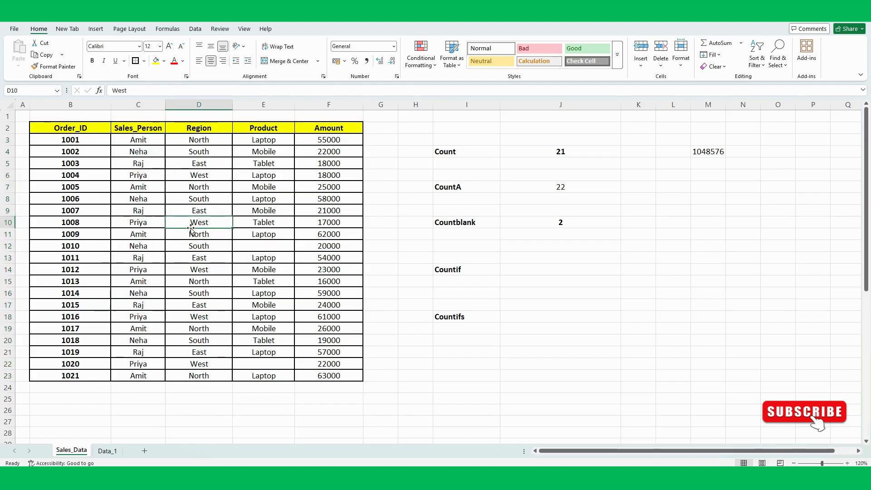
key(ctrl+shift+l)
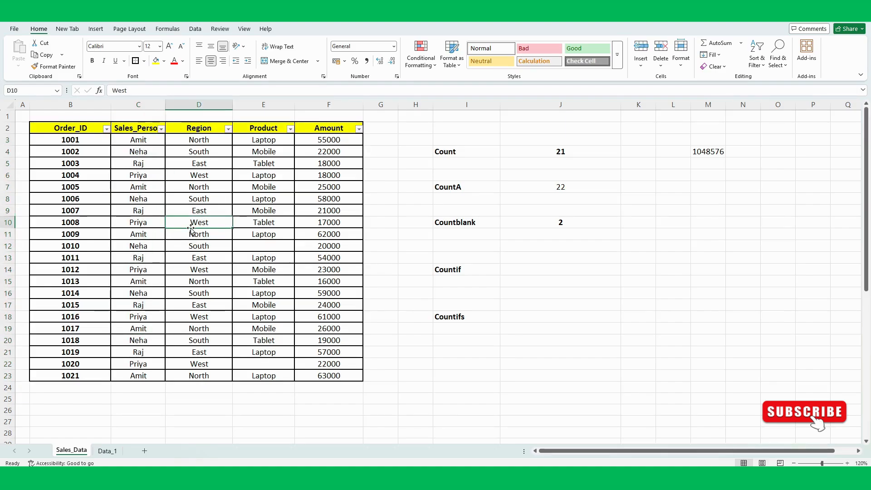
click(161, 129)
click(70, 248)
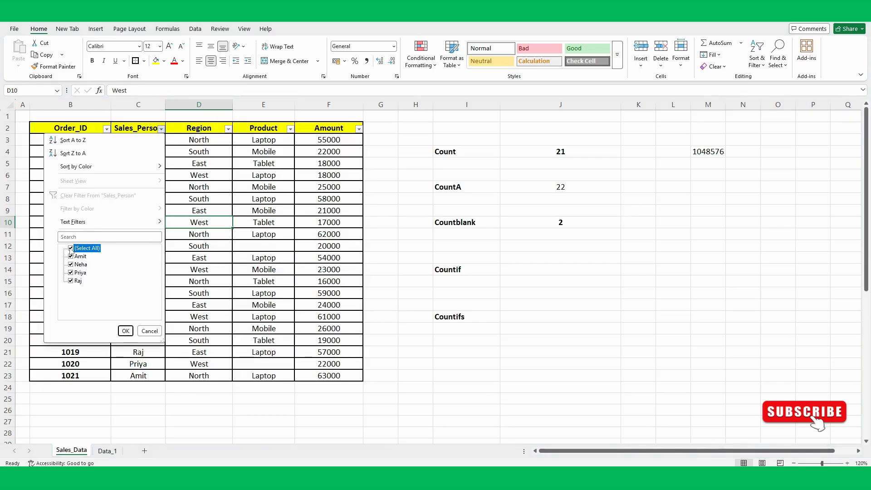
click(70, 257)
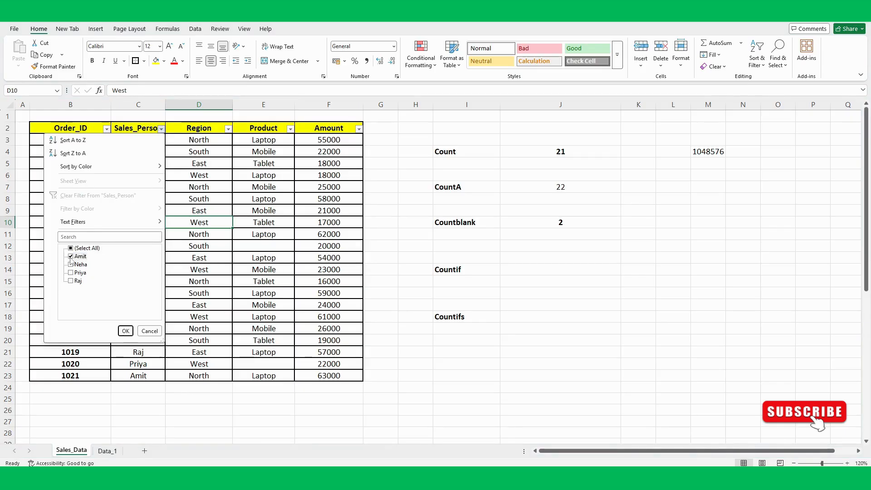
click(125, 330)
drag(139, 141, 140, 201)
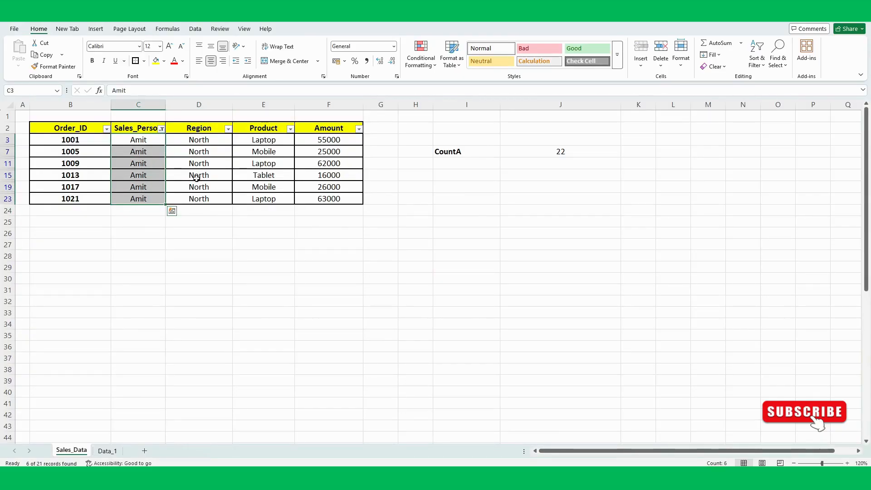
click(163, 154)
key(ctrl+shift+l)
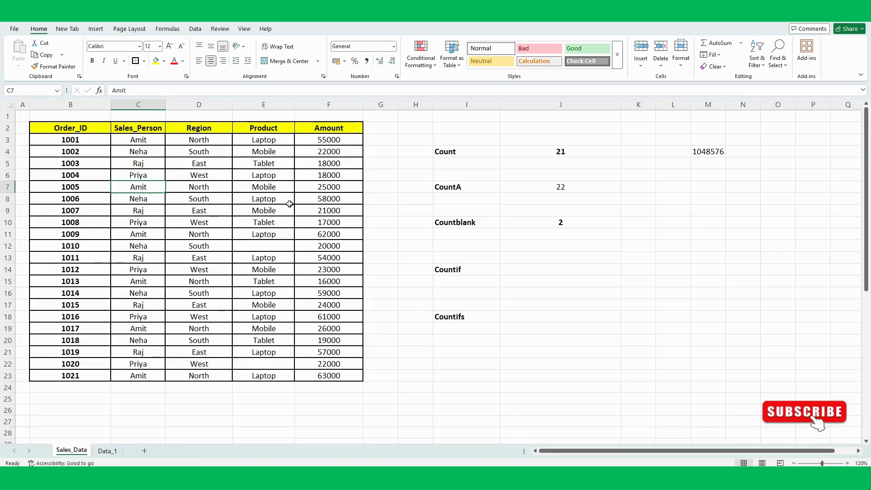
Enter a COUNTIF formula in J14 over the range C:C, with the salesperson's name from C3 as the quoted criterion.
click(526, 268)
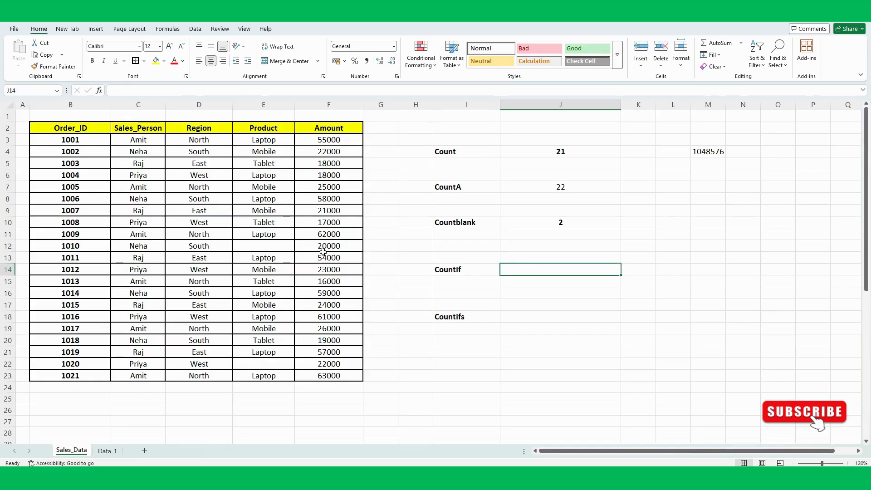
text(=c)
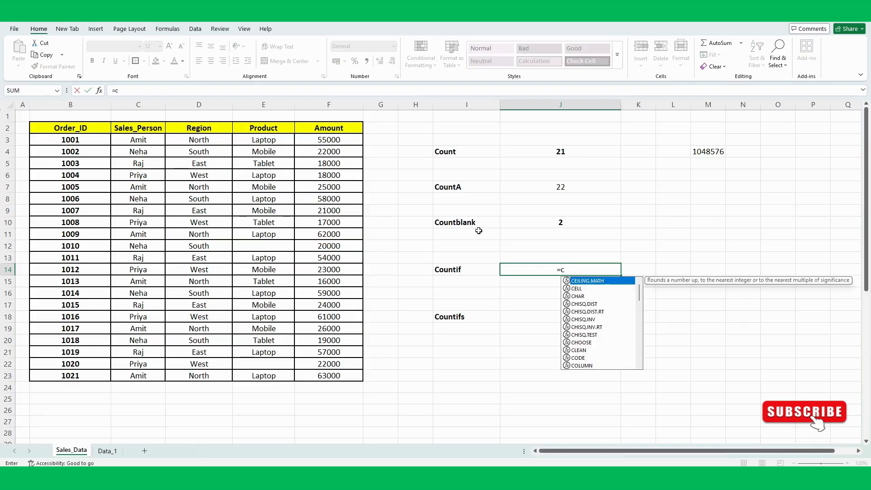
text(ountif)
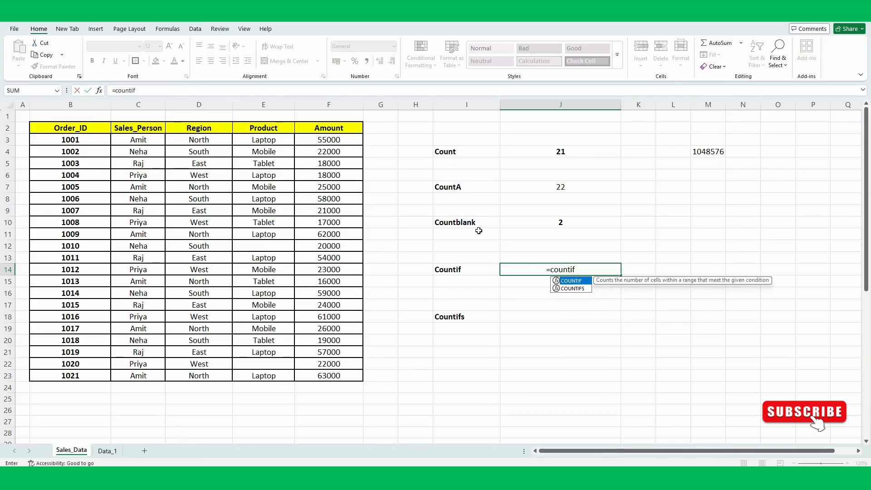
key(Tab)
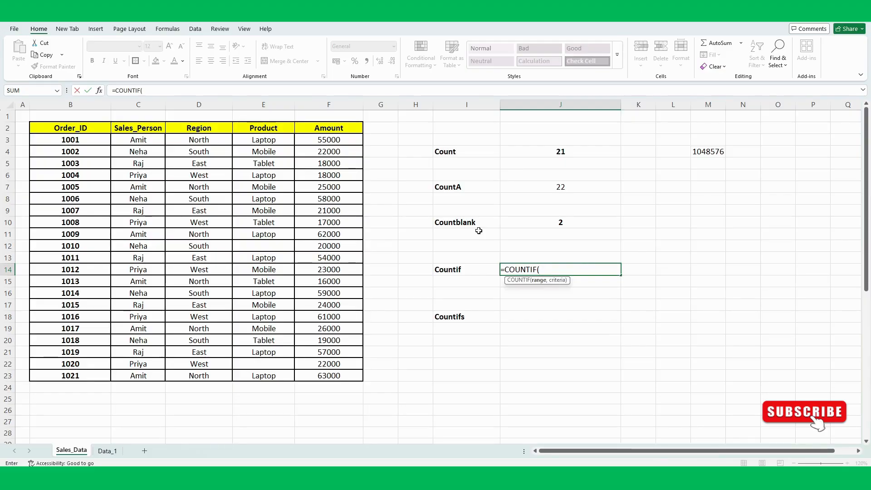
click(139, 105)
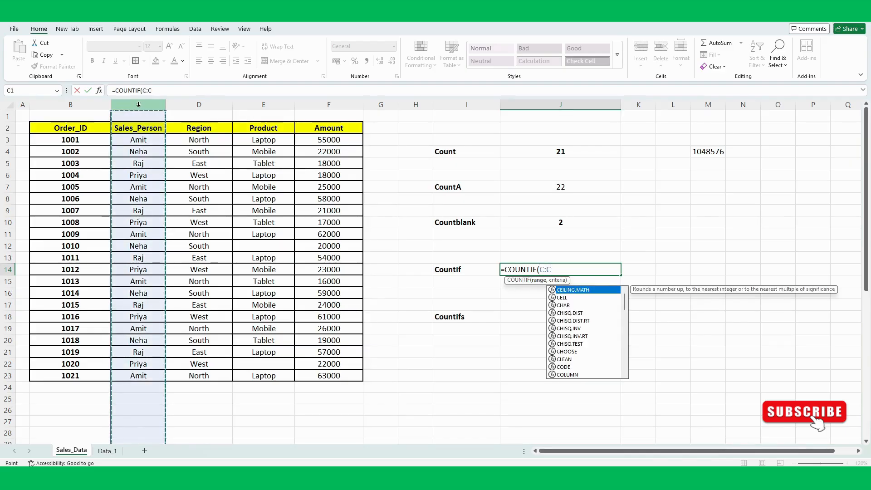
text(,)
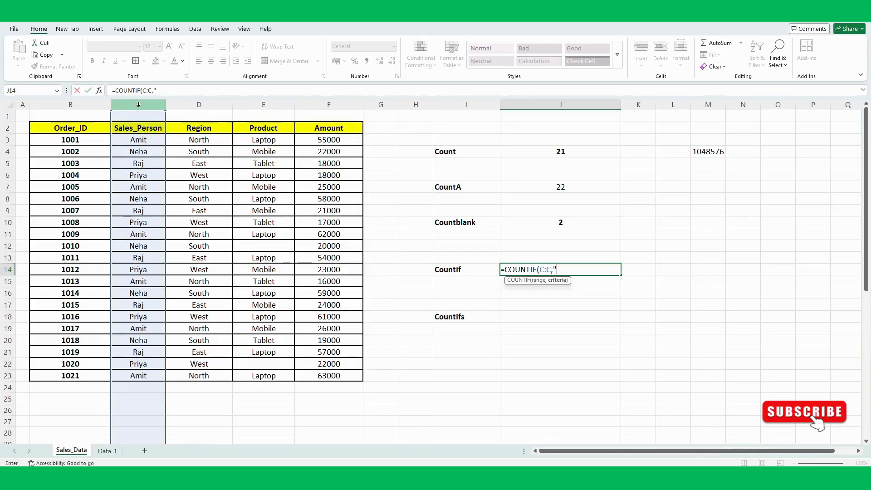
text(Amit)
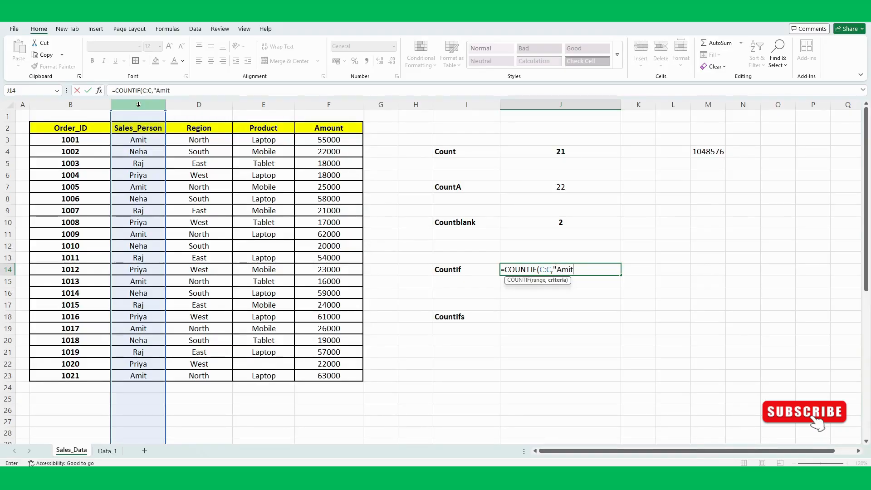
text("))
key(Return)
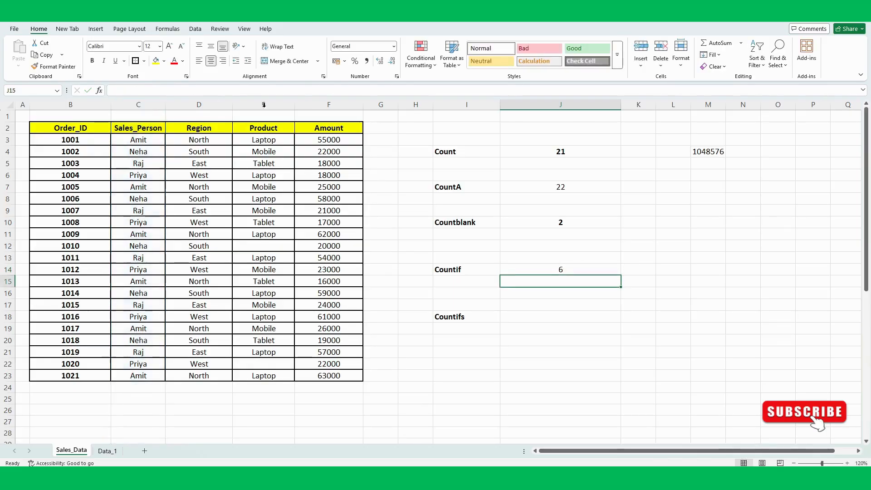
Review the Countif formula in J14 and examine the Region and Product columns as possible criteria for the Countifs cell J18.
click(522, 271)
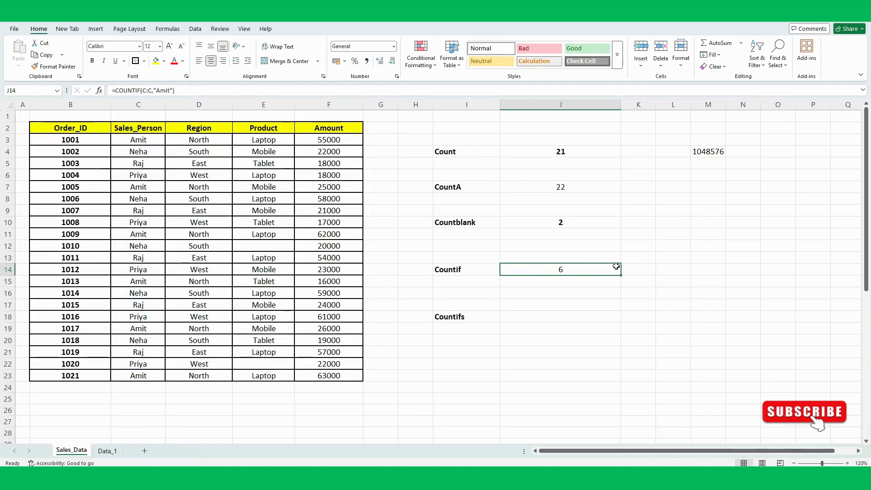
click(631, 268)
click(565, 272)
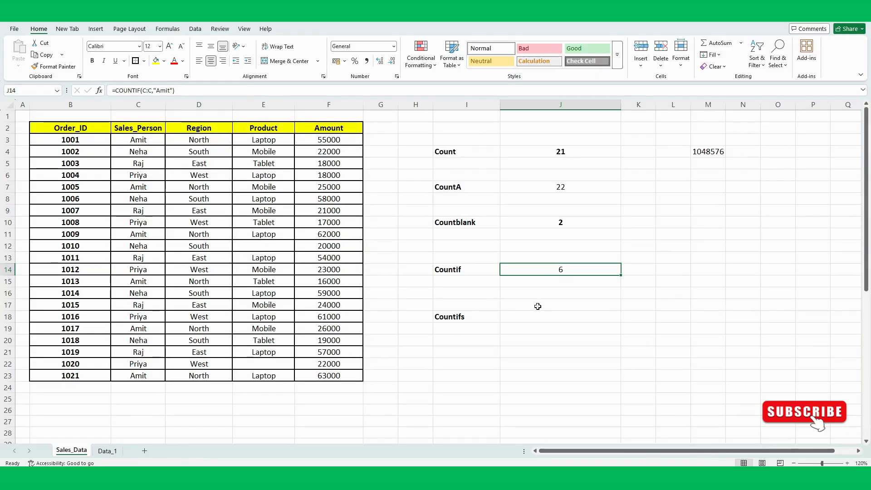
click(528, 317)
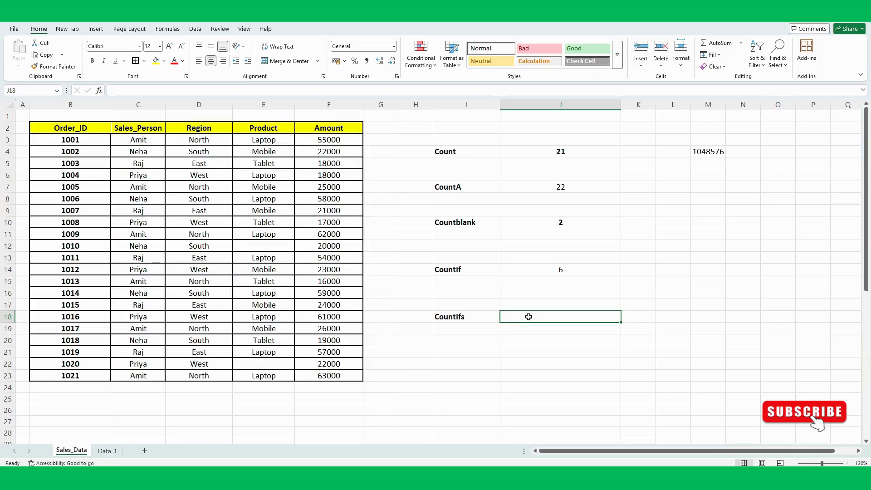
click(569, 269)
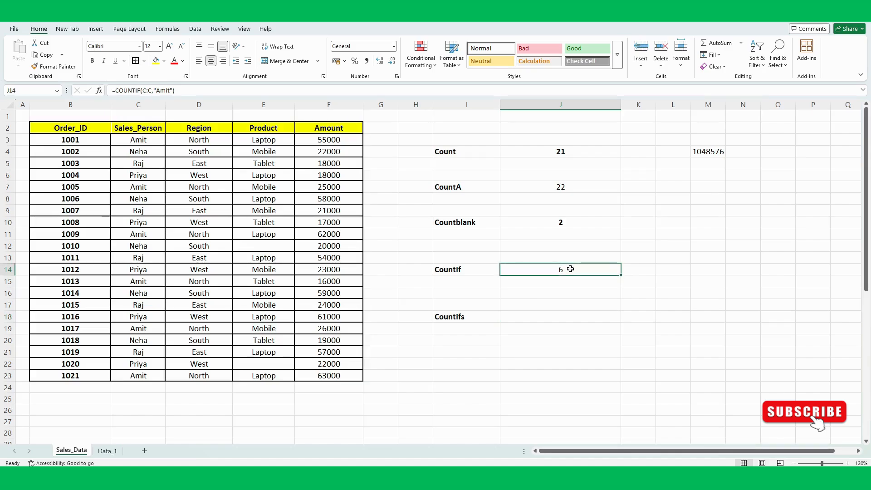
click(535, 315)
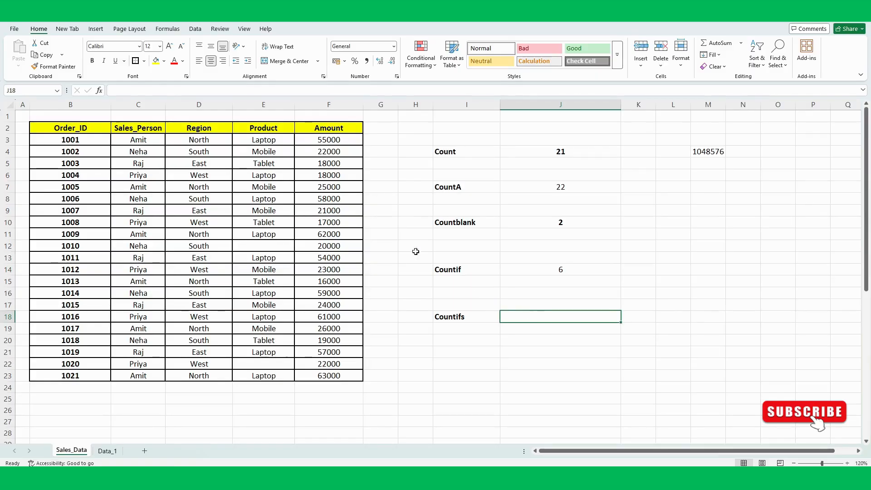
click(206, 140)
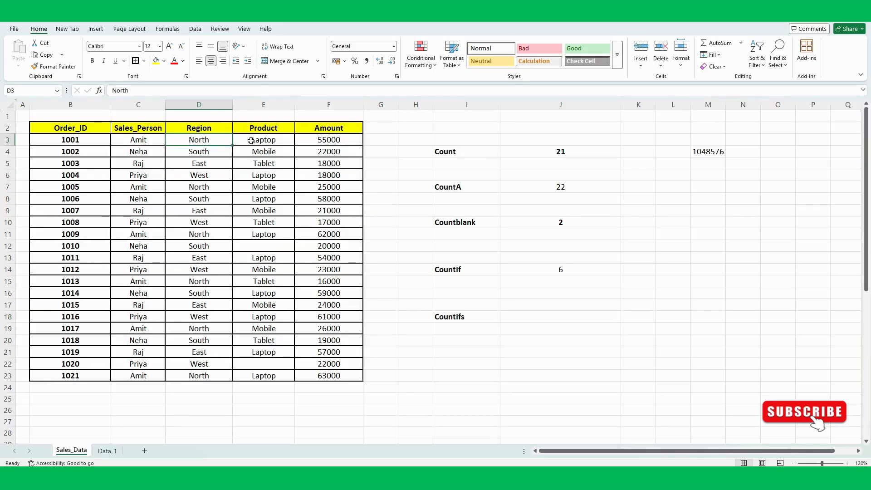
click(253, 140)
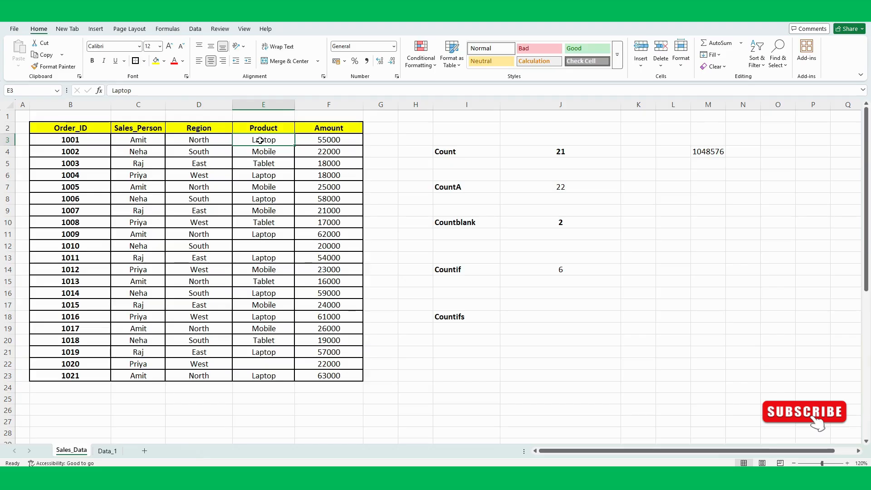
drag(199, 131, 200, 234)
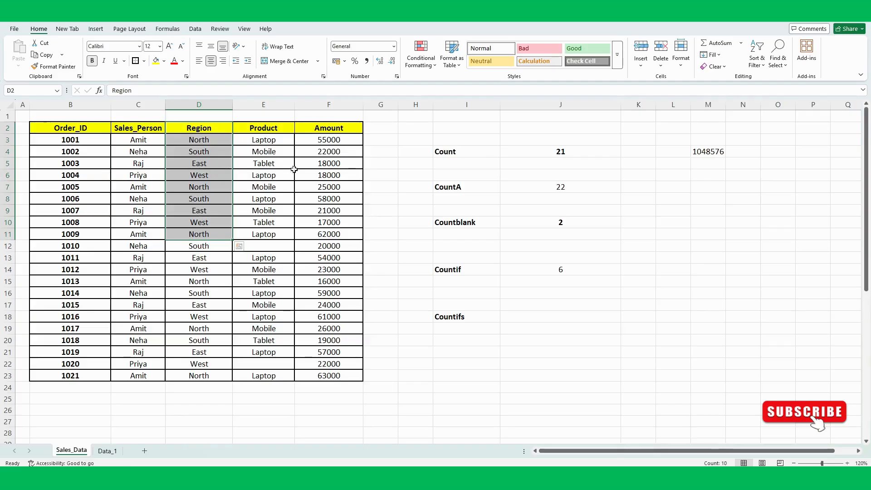
Start a COUNTIFS formula in J18 beside the Countifs label.
click(528, 315)
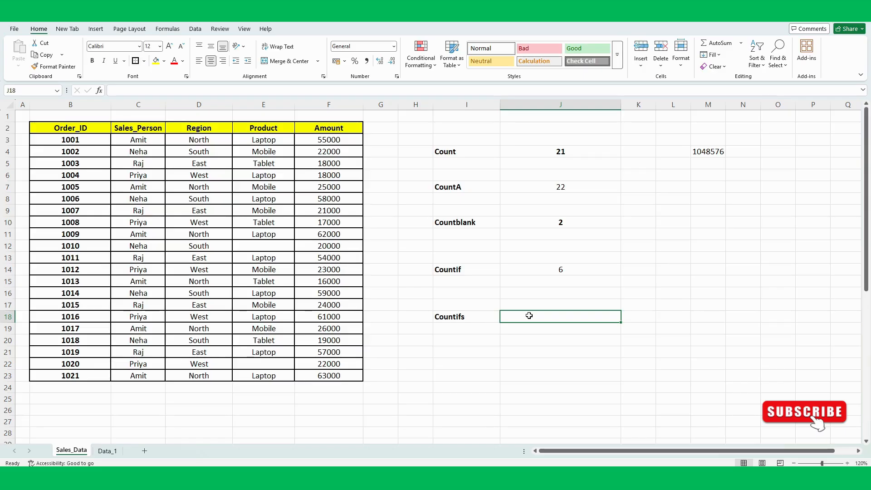
text(=coun)
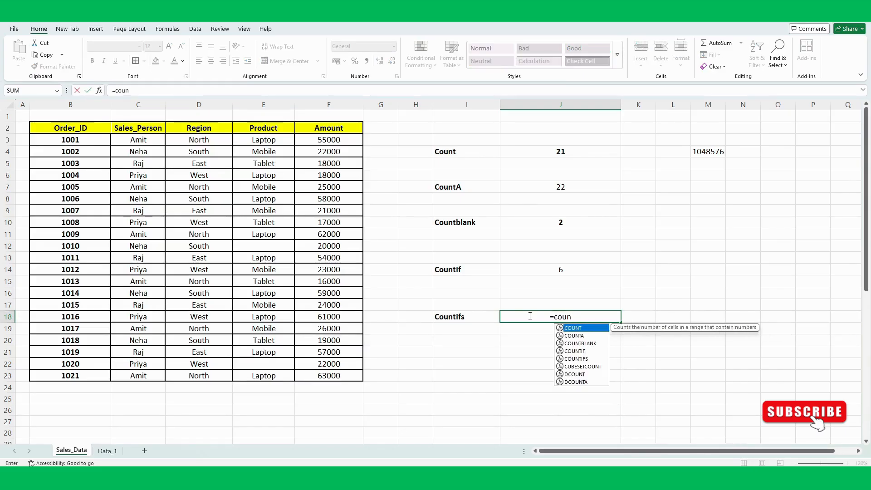
text(tif)
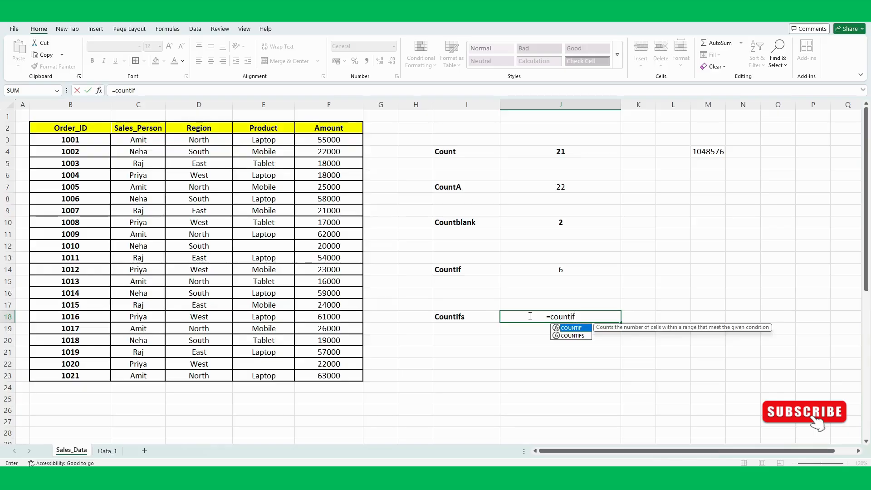
key(Tab)
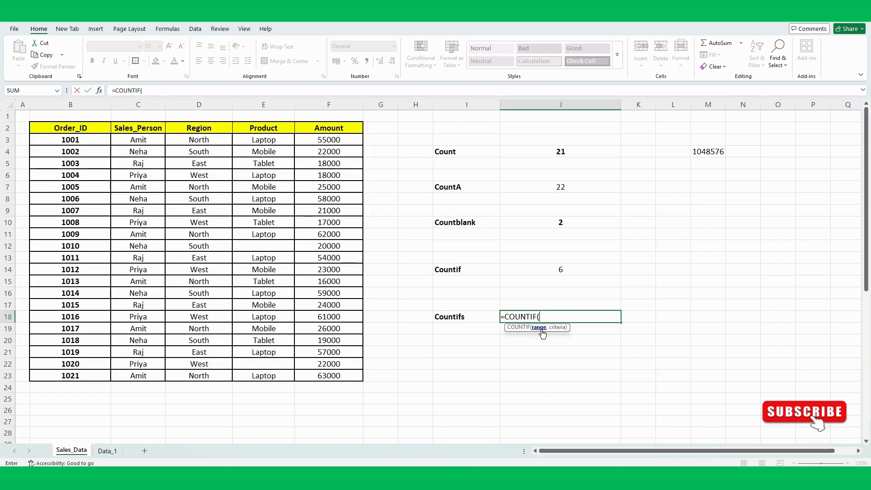
key(BackSpace)
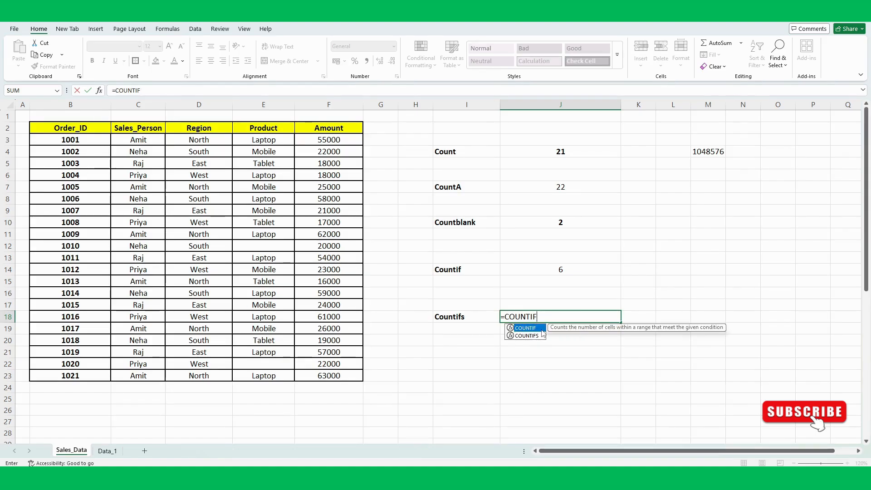
text(s)
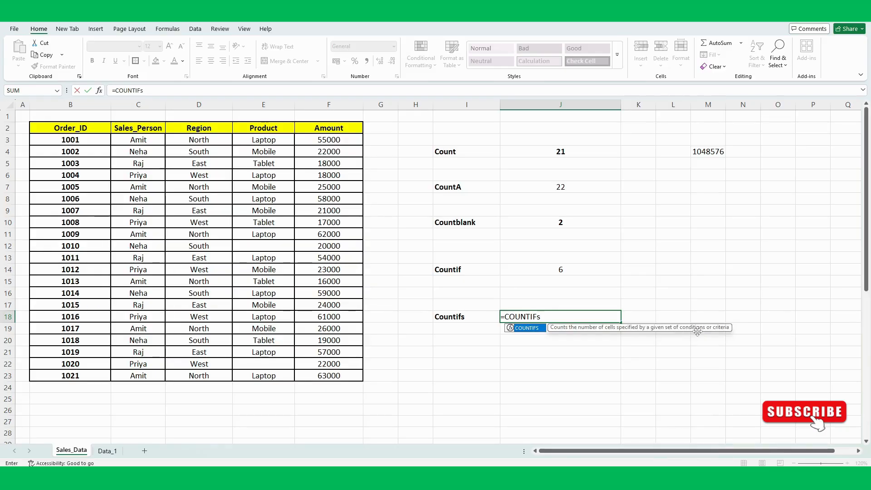
text(()
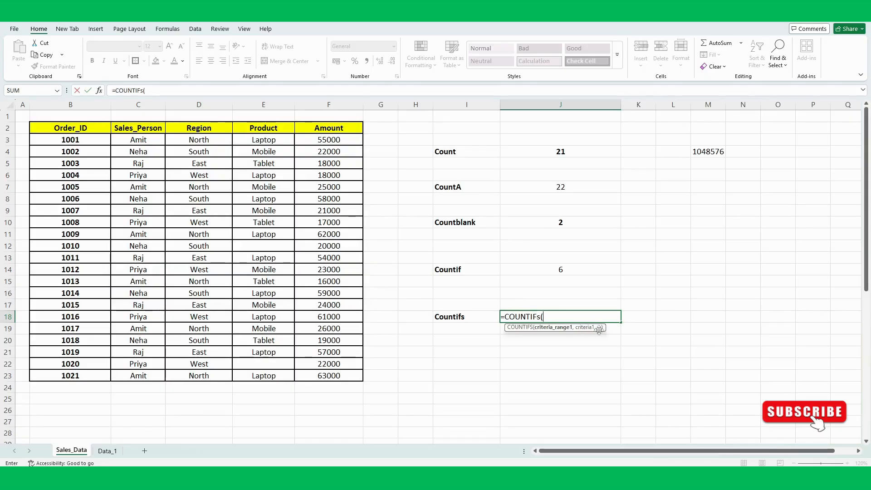
Complete the COUNTIFS formula in J18 with criterion "North" over range D:D and criterion "Laptop" over range E:E.
click(203, 105)
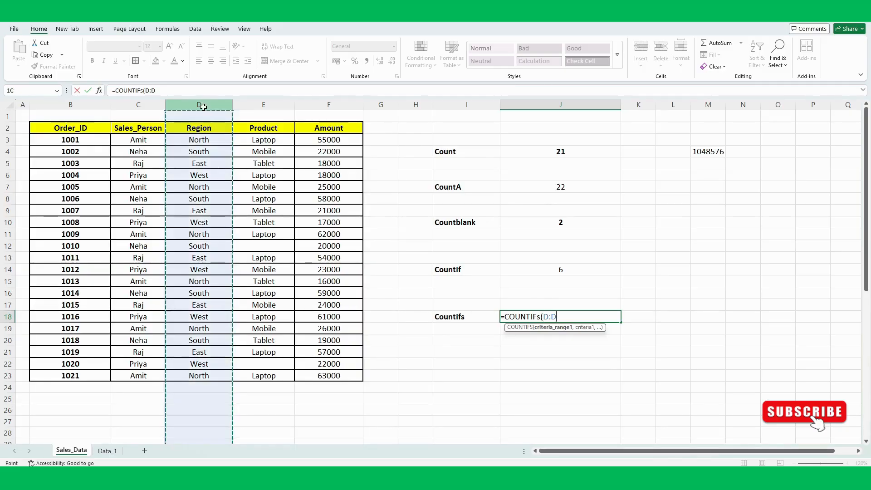
text(,"Nort)
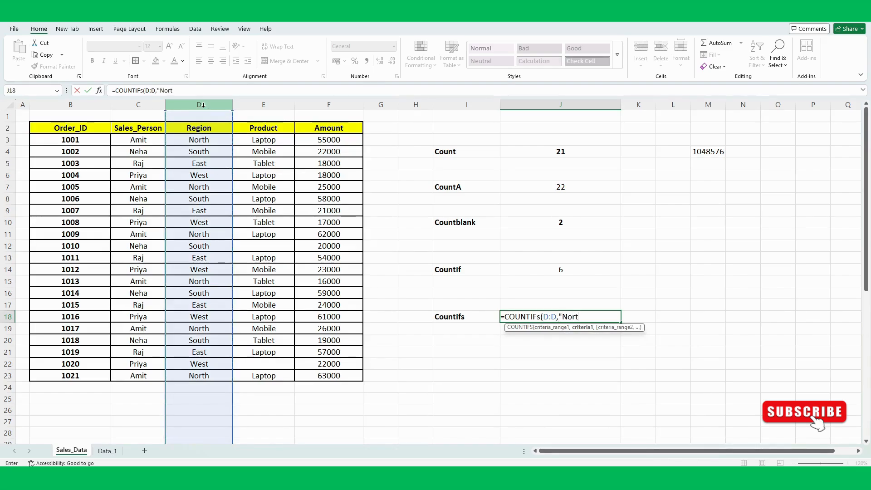
text(h",)
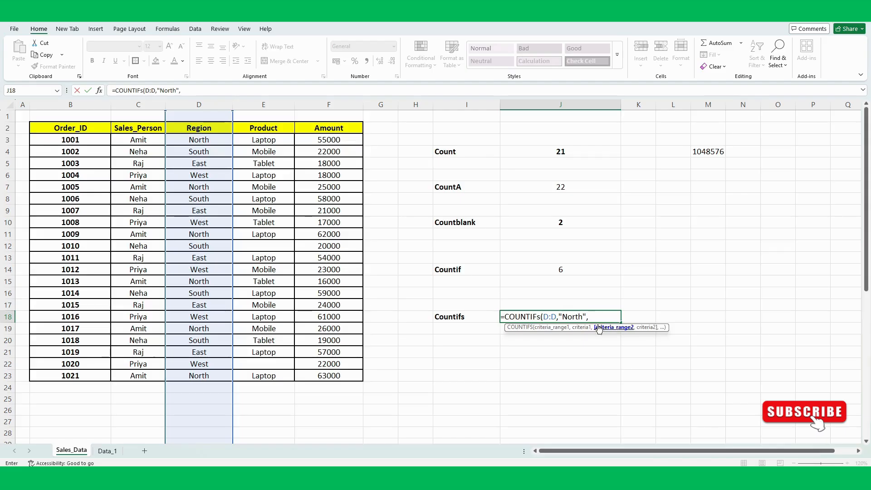
click(270, 100)
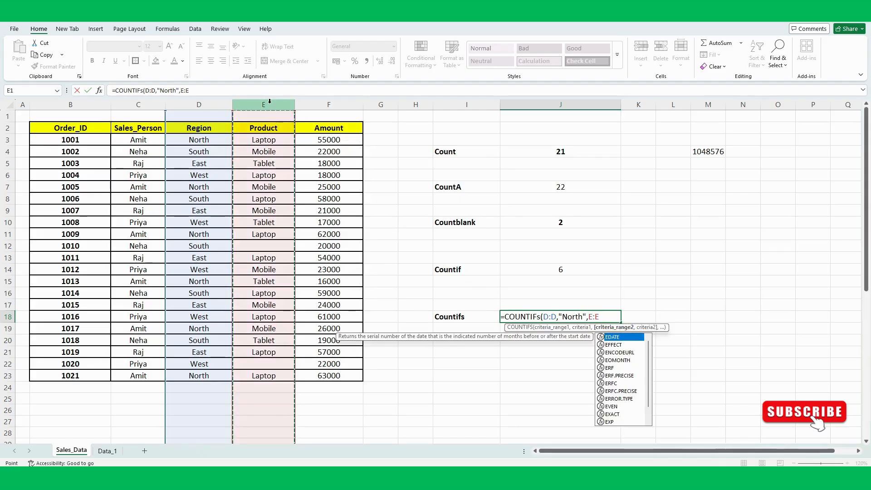
text(,)
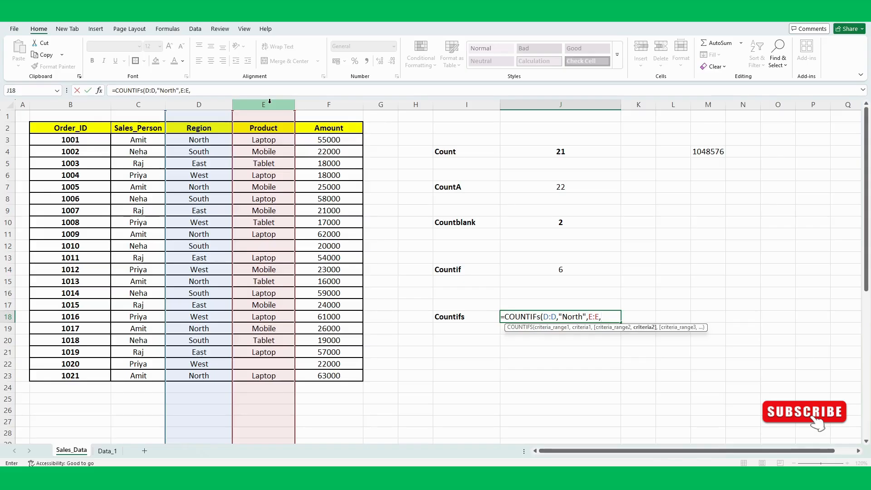
text("Laptop)
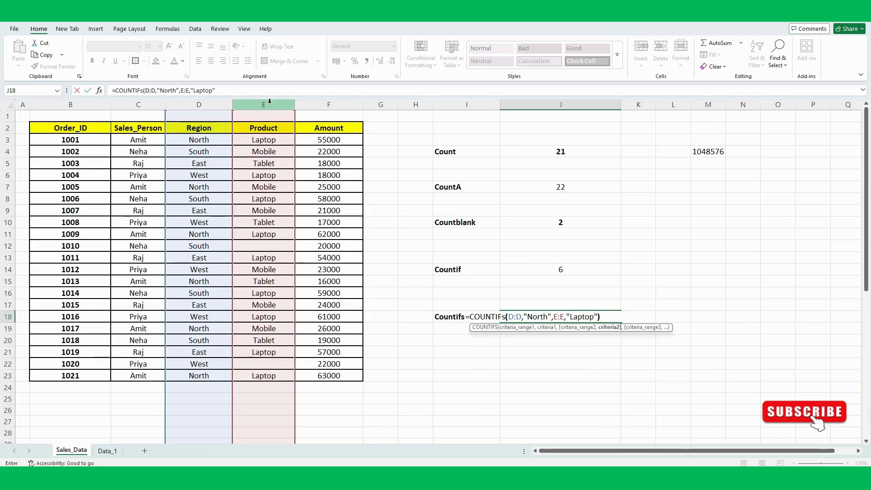
key(Return)
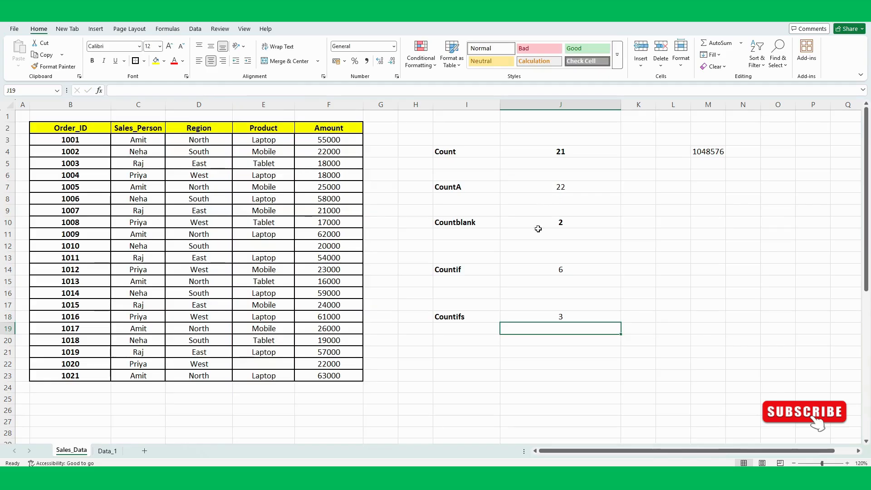
click(560, 315)
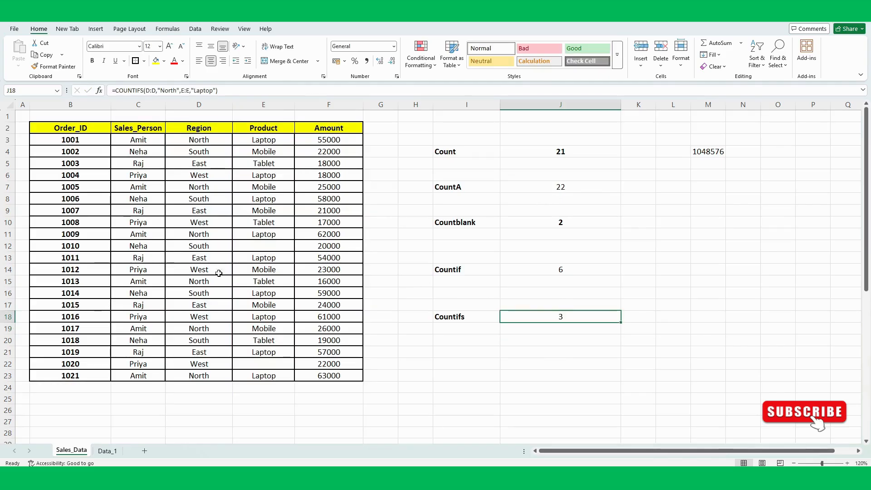
Turn on filtering for the sales table and filter the Region column to North only.
click(173, 243)
key(ctrl+shift+l)
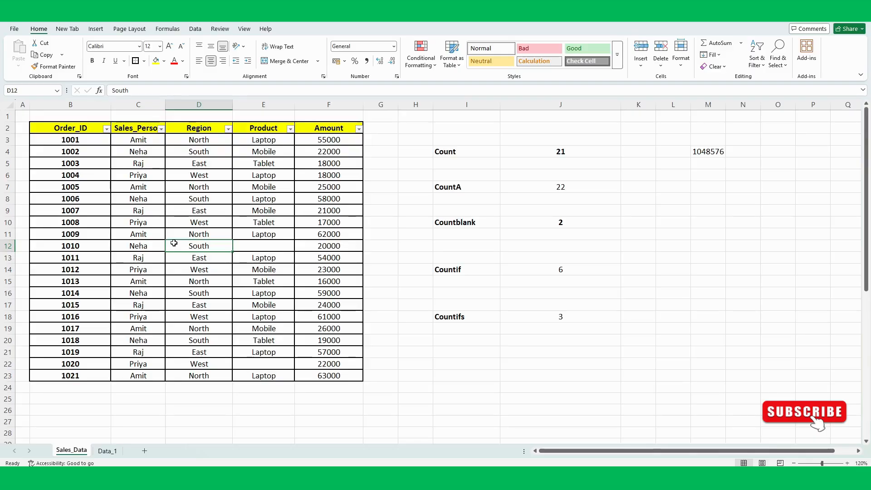
click(228, 129)
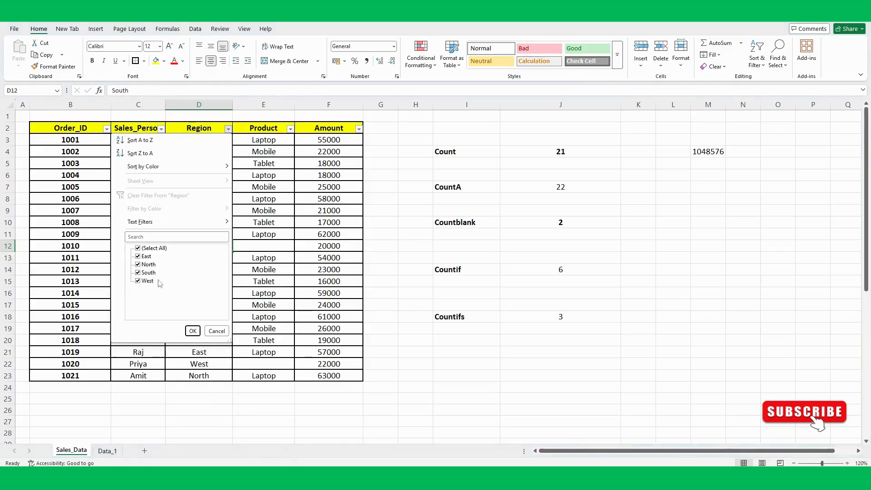
click(138, 248)
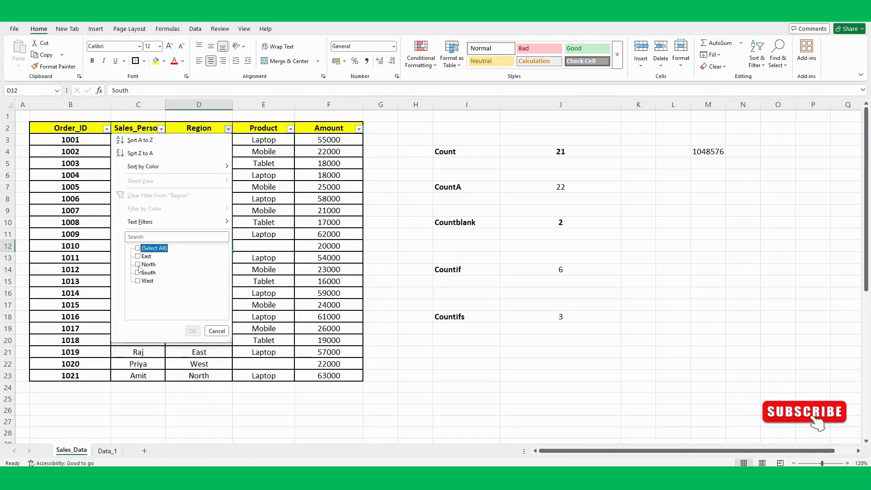
click(138, 265)
click(193, 331)
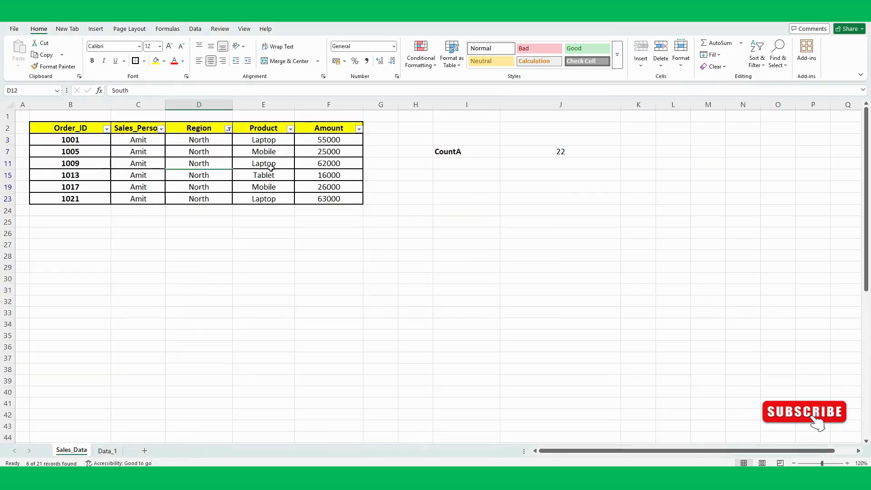
Filter the Product column to Laptop only, keeping the North filter on Region.
click(290, 137)
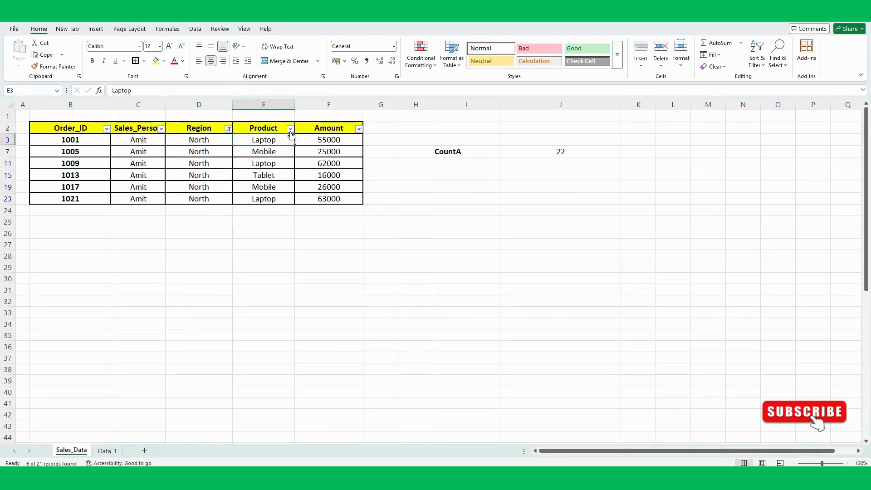
click(290, 130)
click(199, 248)
click(201, 256)
click(255, 331)
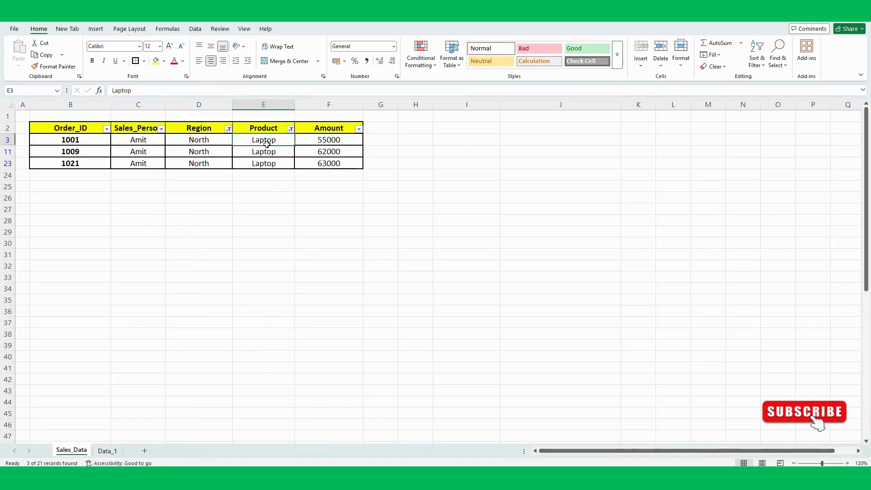
Select the filtered Laptop entries to check their count, and remove the filters from the table.
drag(267, 141, 263, 163)
click(249, 154)
key(ctrl+shift+l)
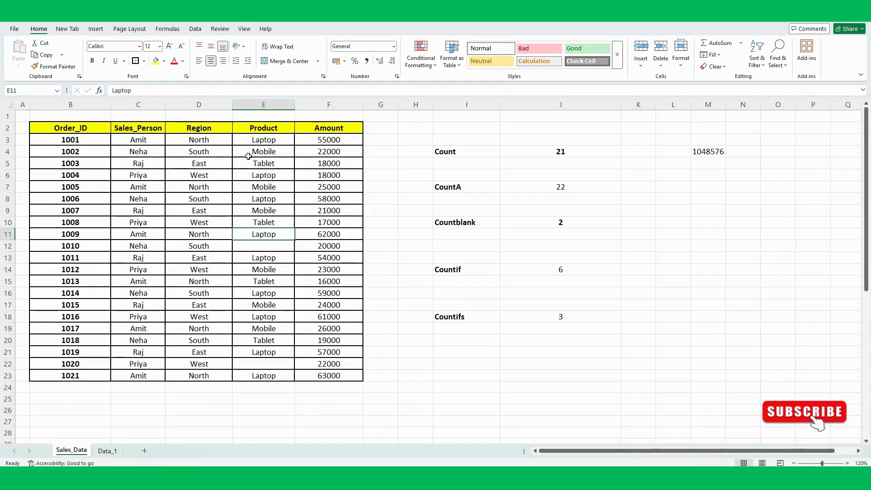
Review each function label and its formula in column J, from Countifs in row 18 back to Count in row 4.
click(490, 317)
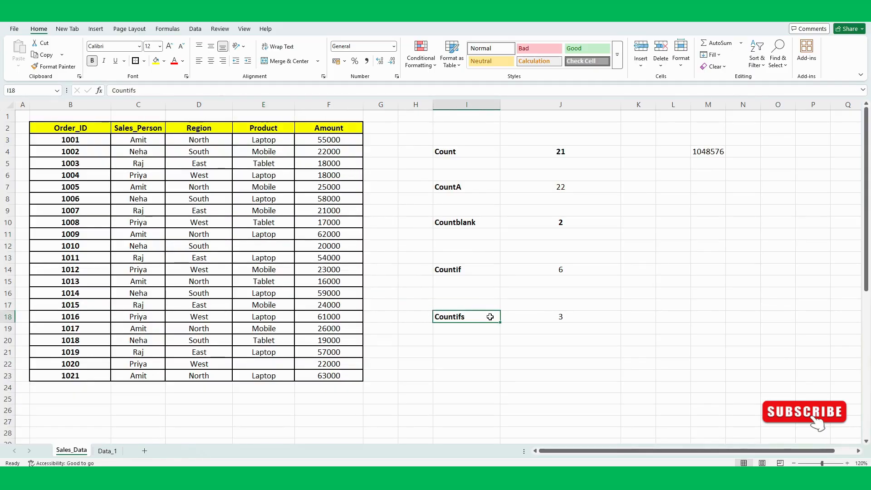
click(535, 318)
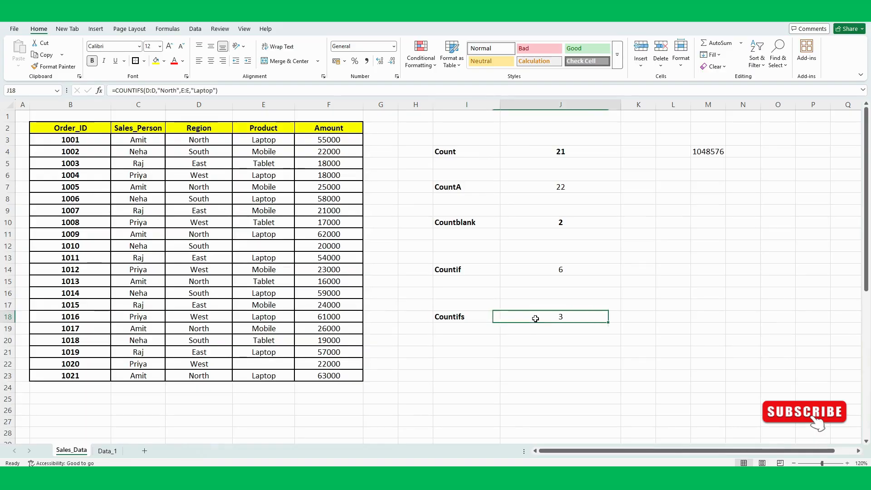
click(480, 265)
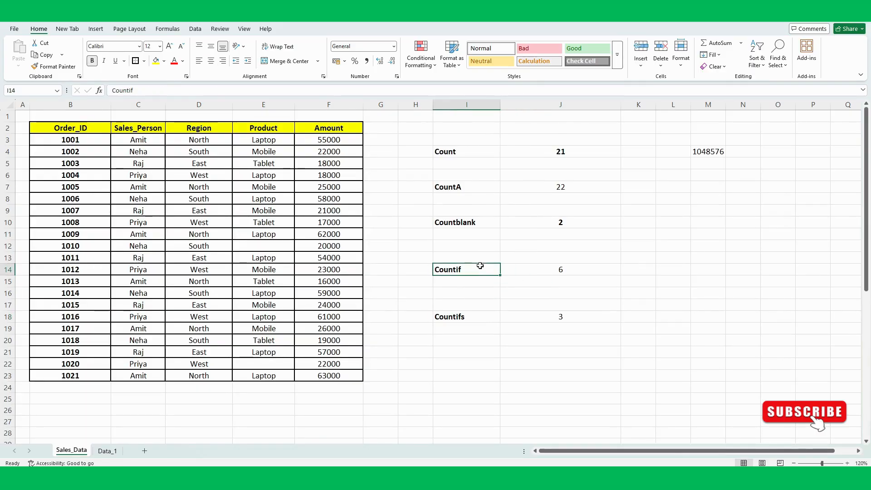
click(536, 269)
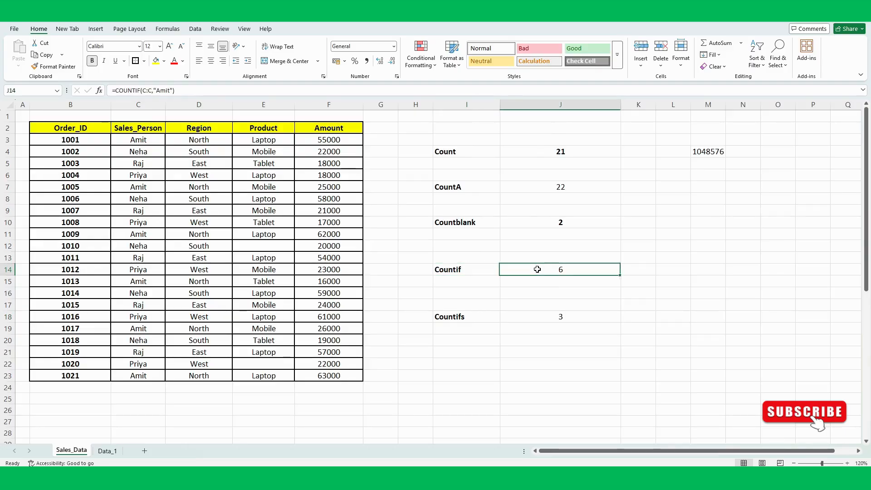
click(461, 222)
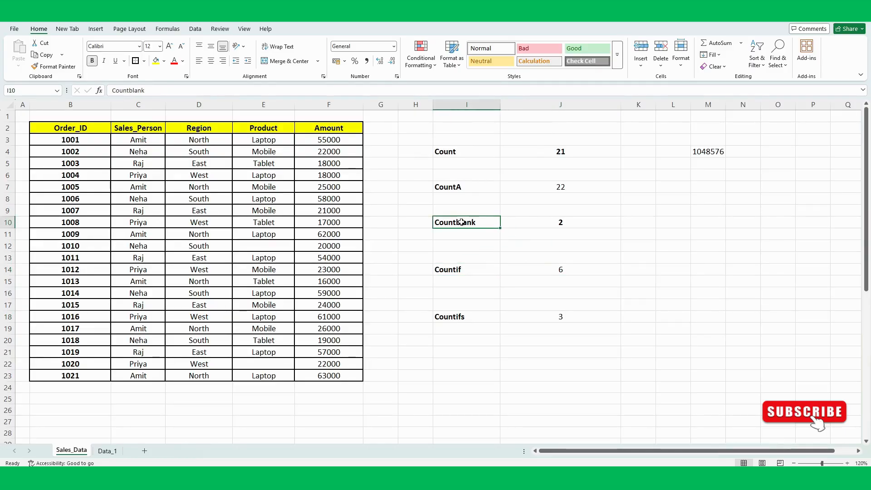
click(546, 222)
click(470, 186)
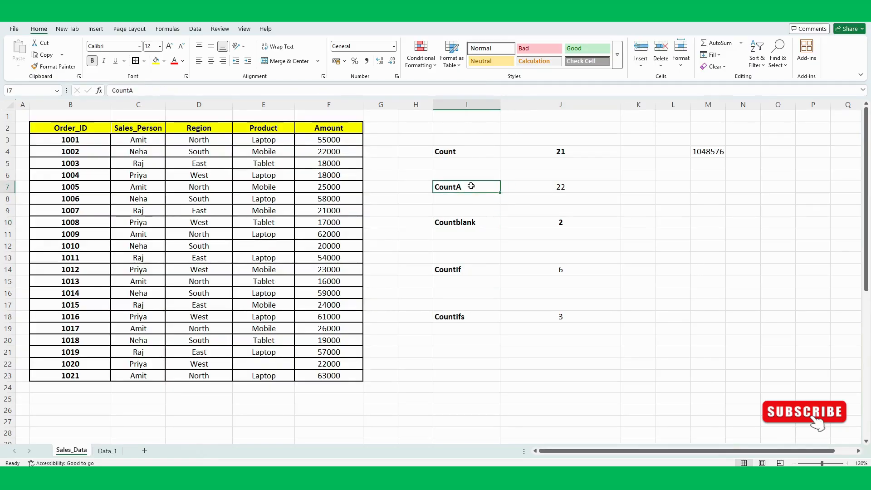
click(555, 188)
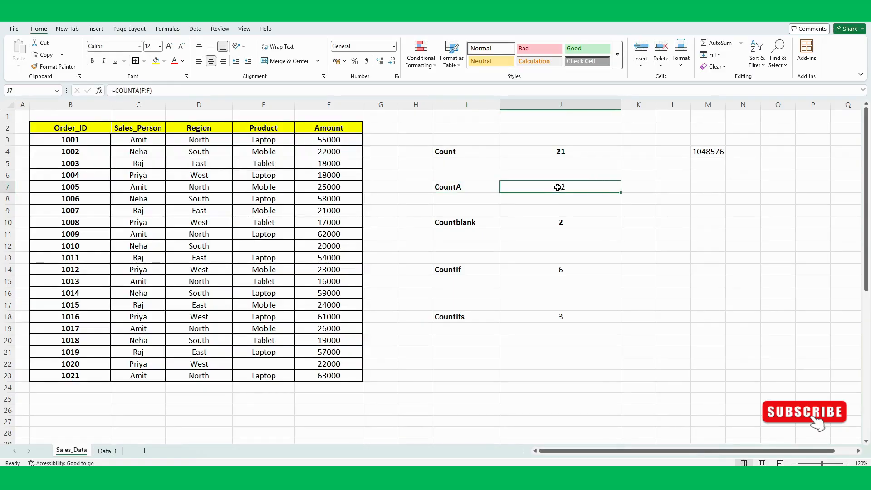
click(472, 151)
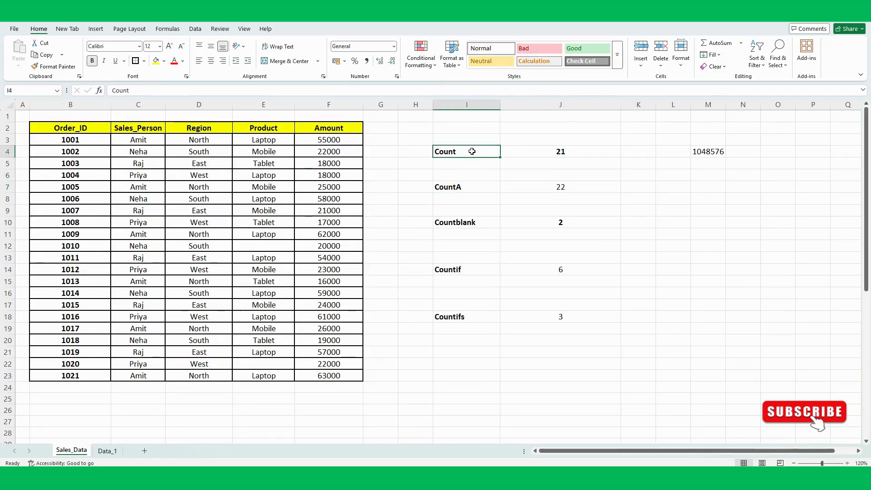
click(529, 148)
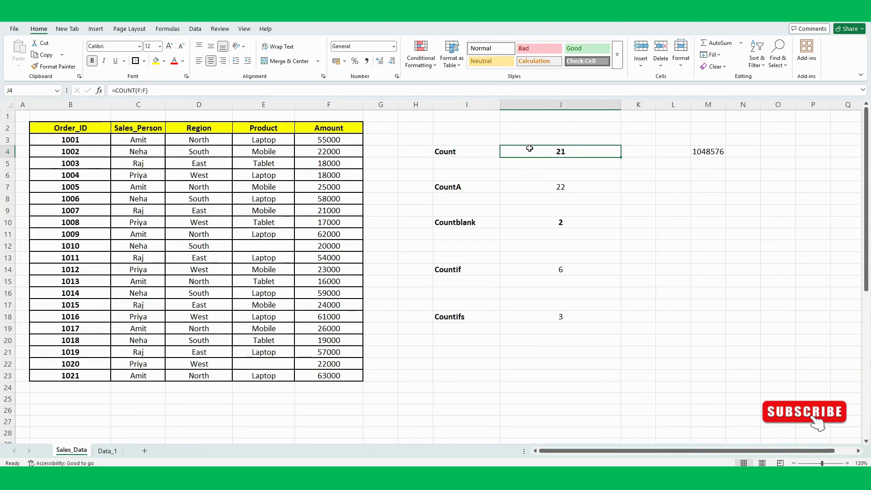
click(376, 212)
click(418, 377)
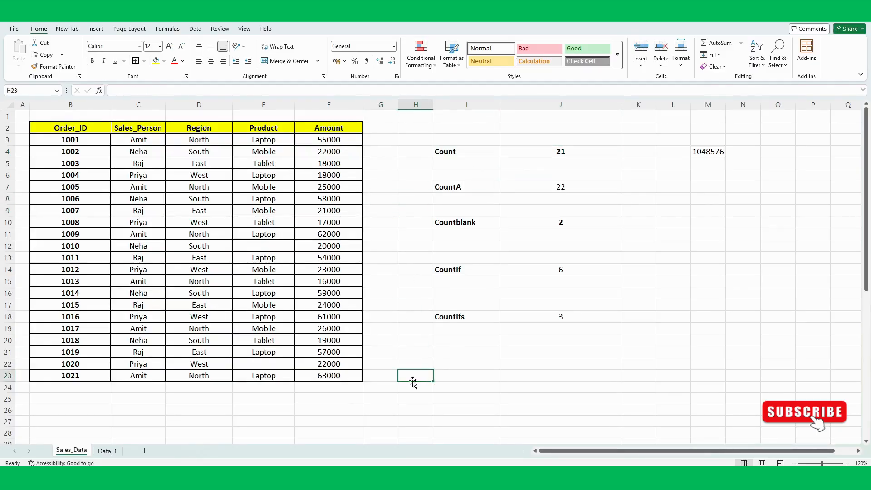
click(358, 402)
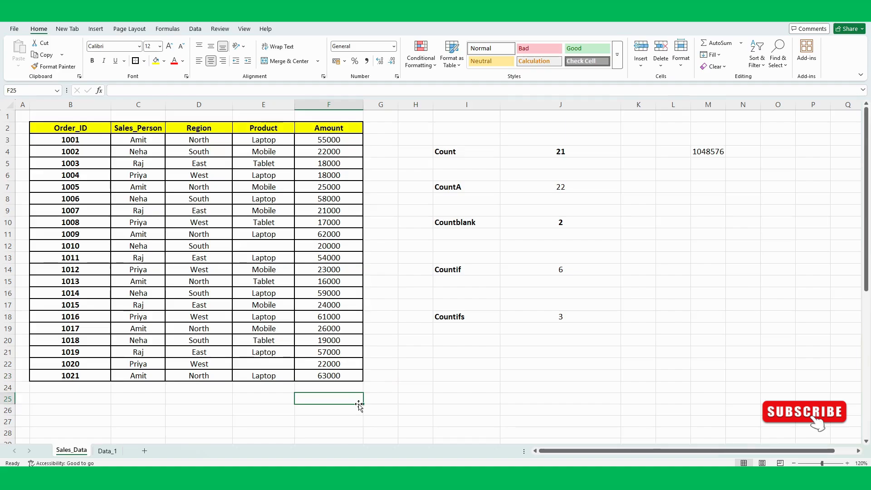